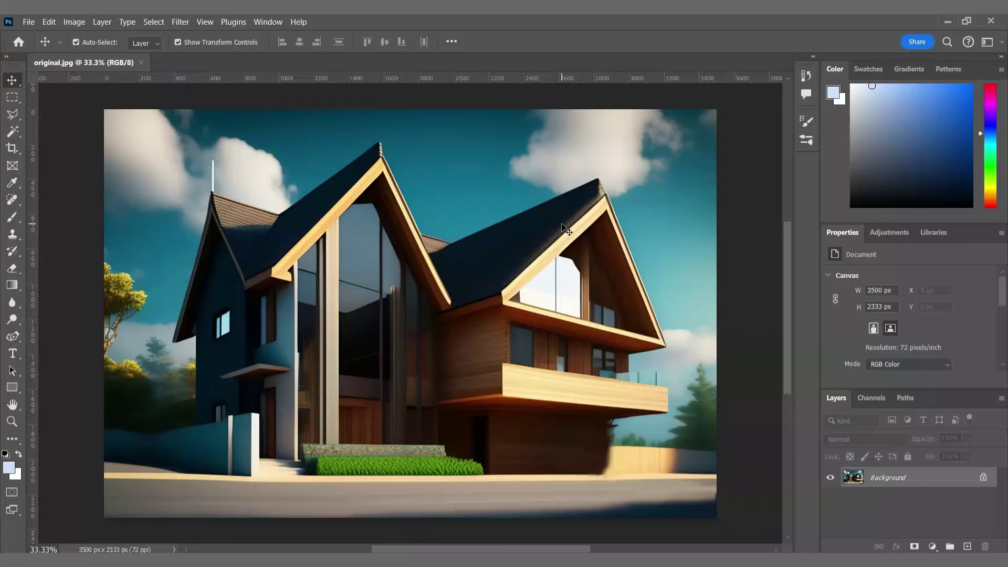
Step: Place the asphalt selection image and scale it to cover the canvas
mouse_move(467, 560)
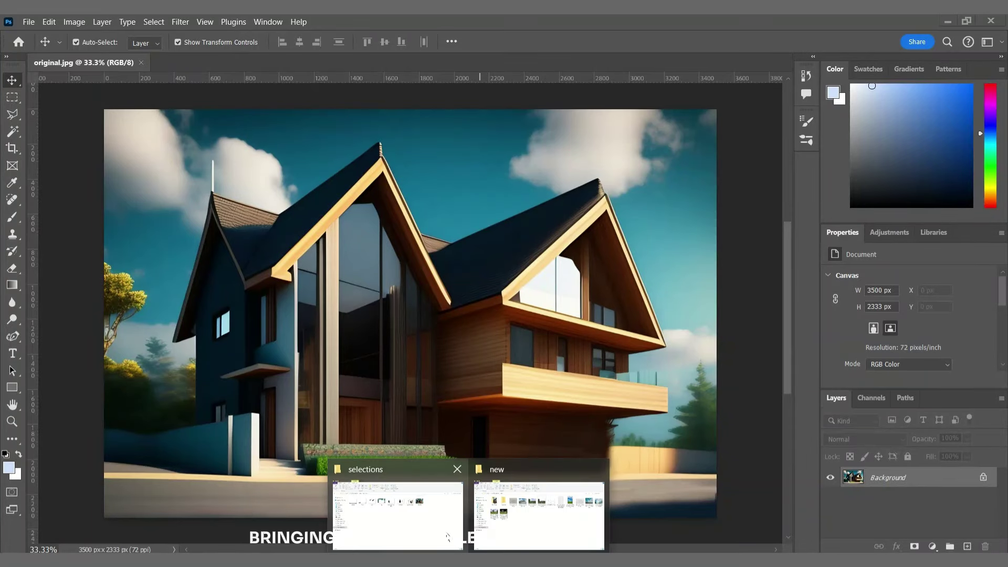
click(398, 512)
drag(158, 168, 427, 448)
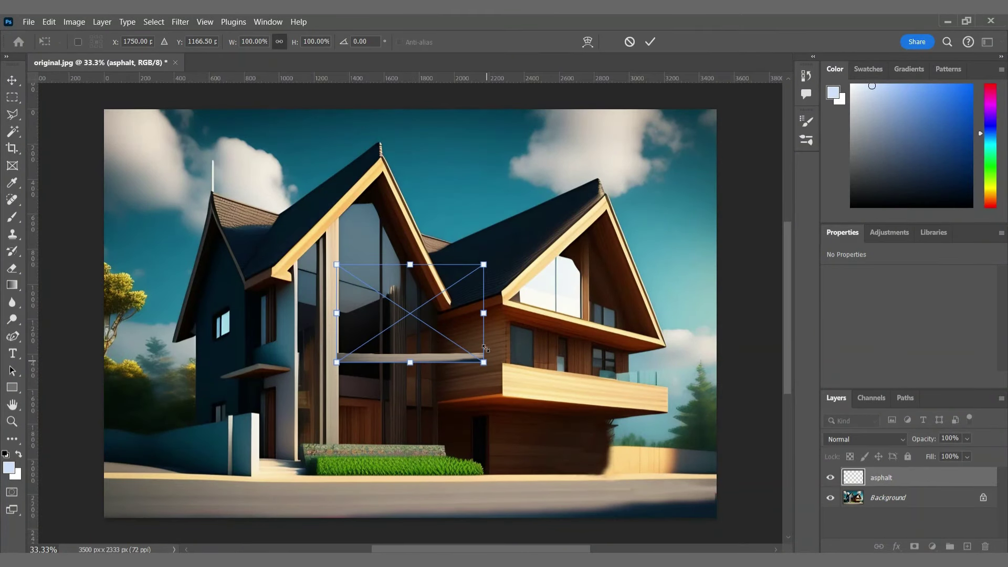
drag(483, 310, 720, 313)
drag(338, 313, 109, 317)
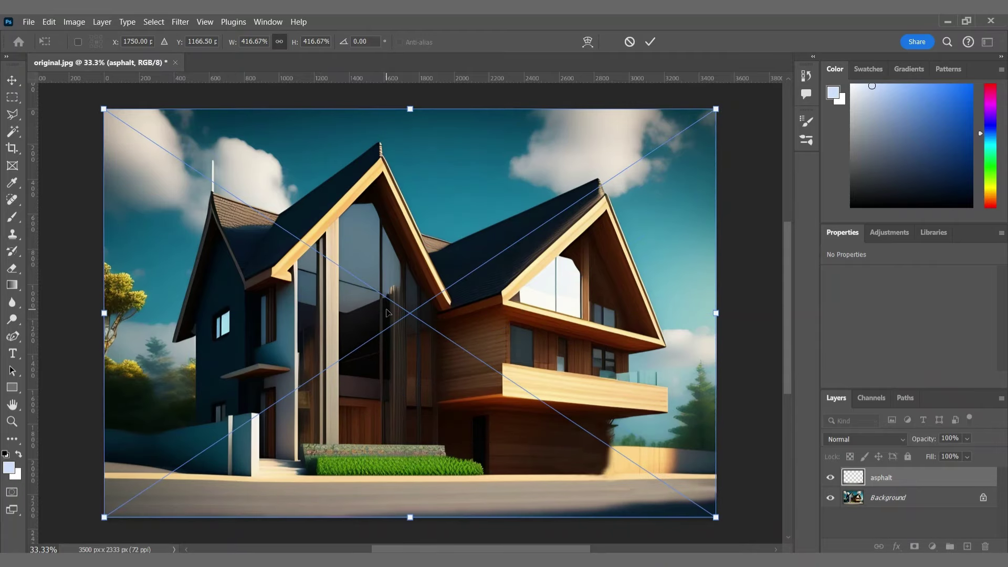
key(Return)
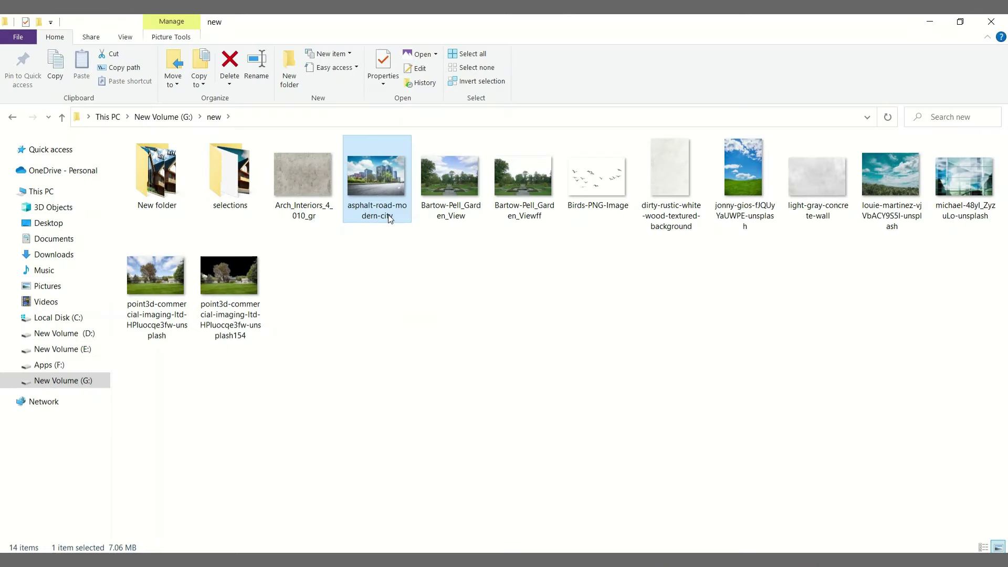
Step: Add the road photo clipped to the asphalt in Multiply mode, then group both street layers
key(Return)
key(alt+F4)
drag(374, 187, 392, 420)
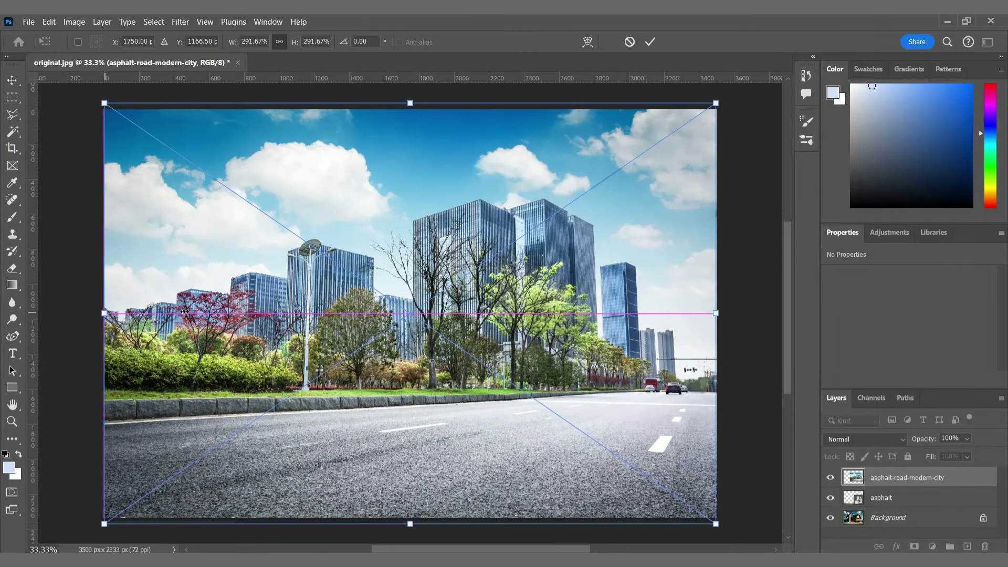
drag(451, 355, 451, 349)
key(Return)
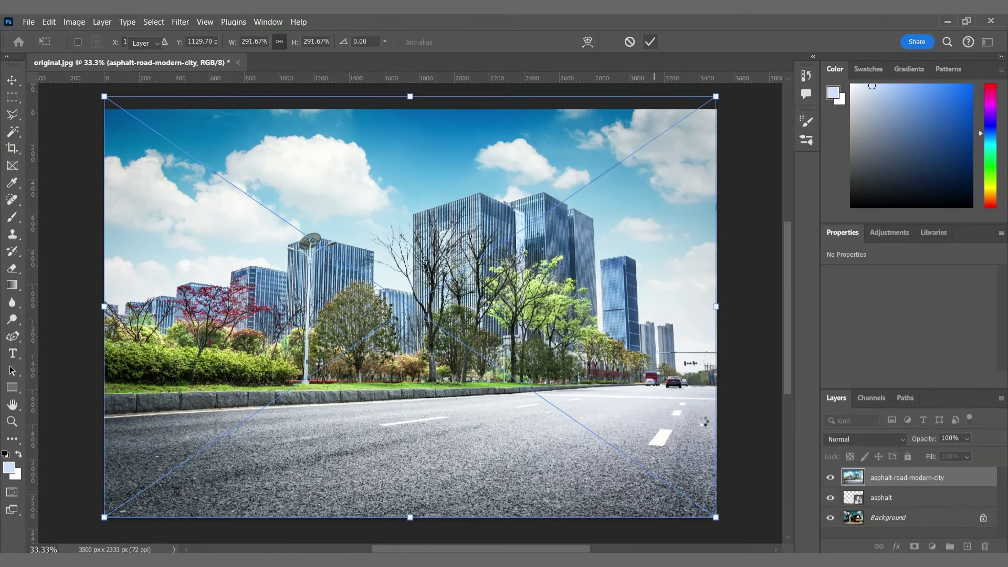
key(ctrl+alt+g)
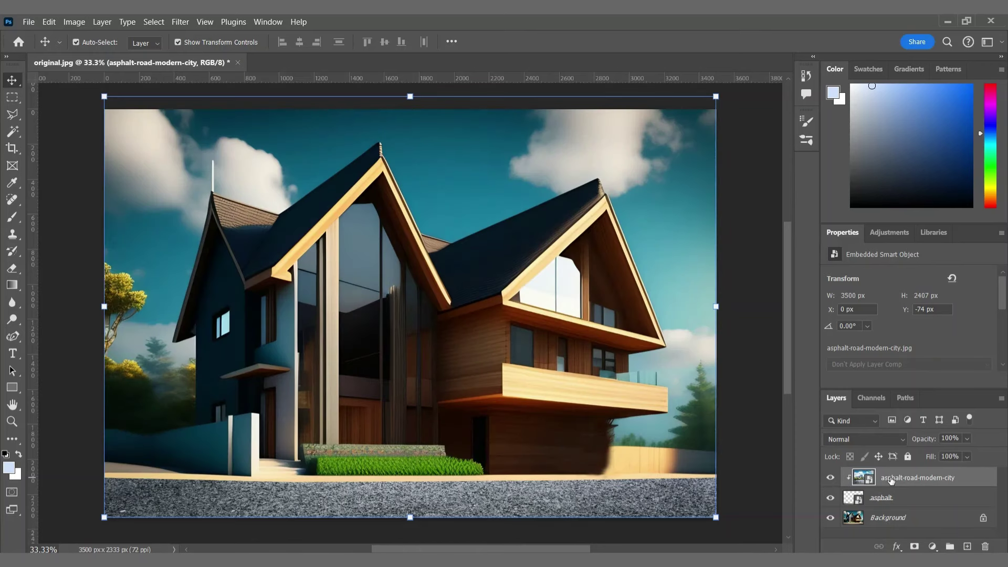
click(862, 439)
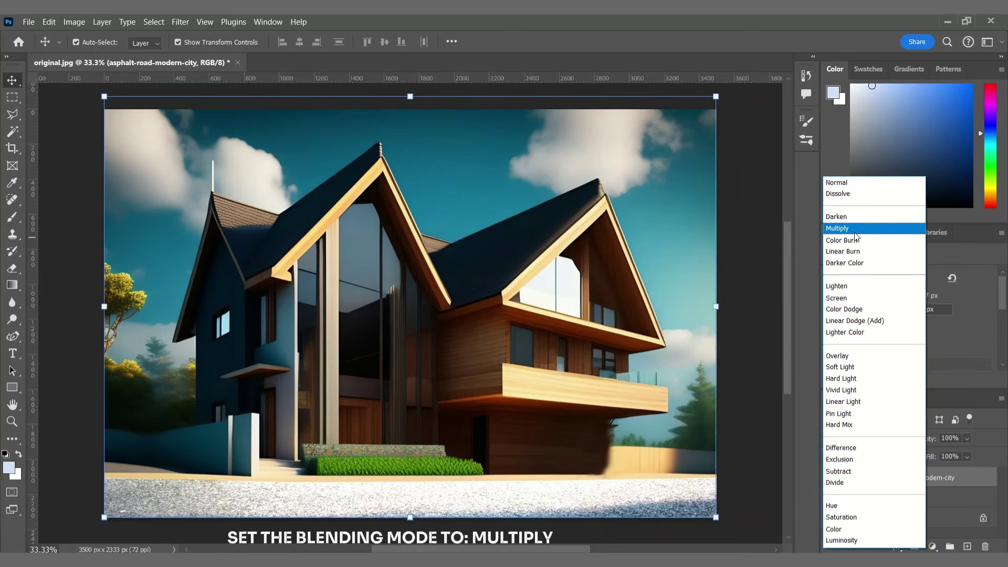
click(855, 231)
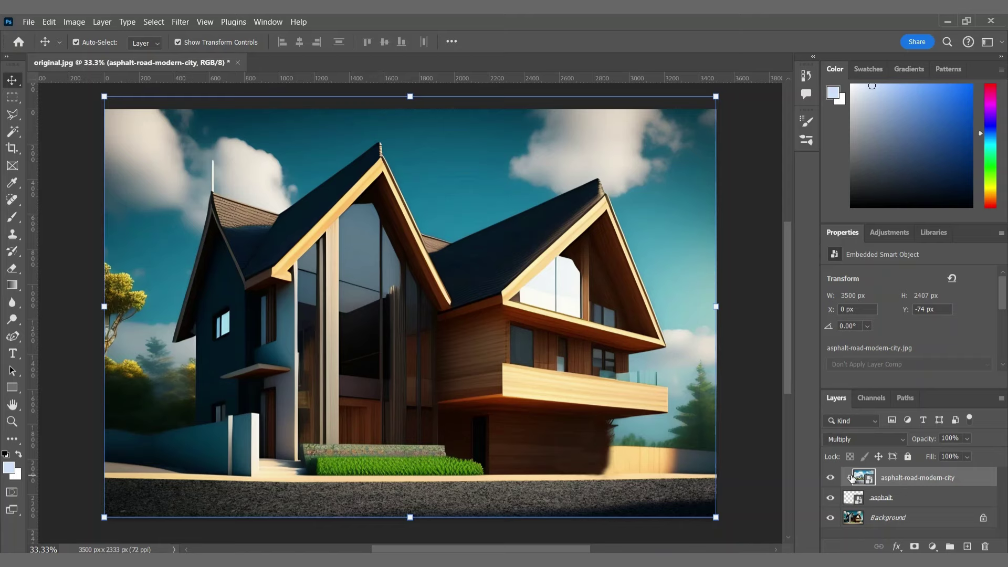
shift+click(904, 498)
key(ctrl+g)
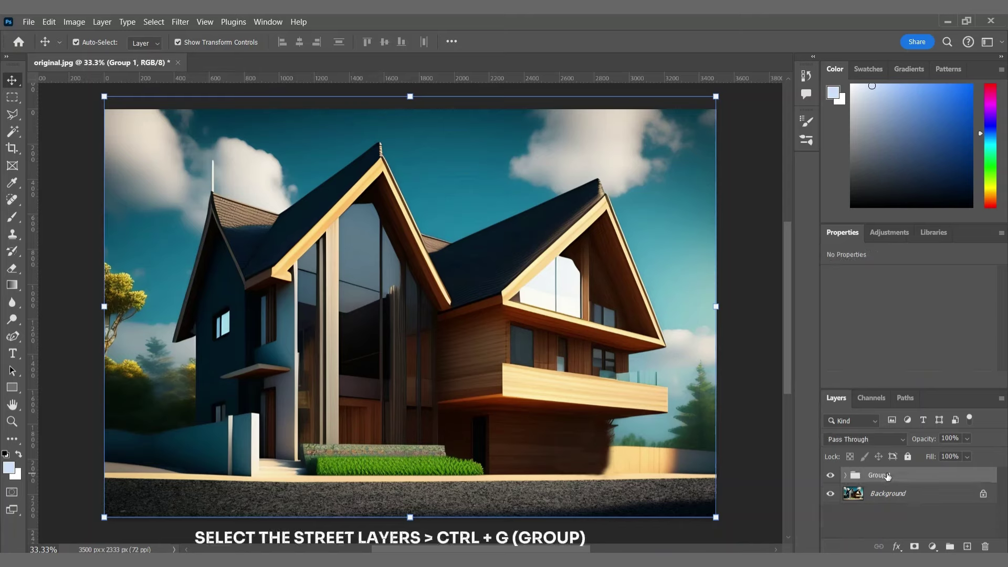
Step: Name the group street and place the sky selection stretched across the canvas
double_click(887, 475)
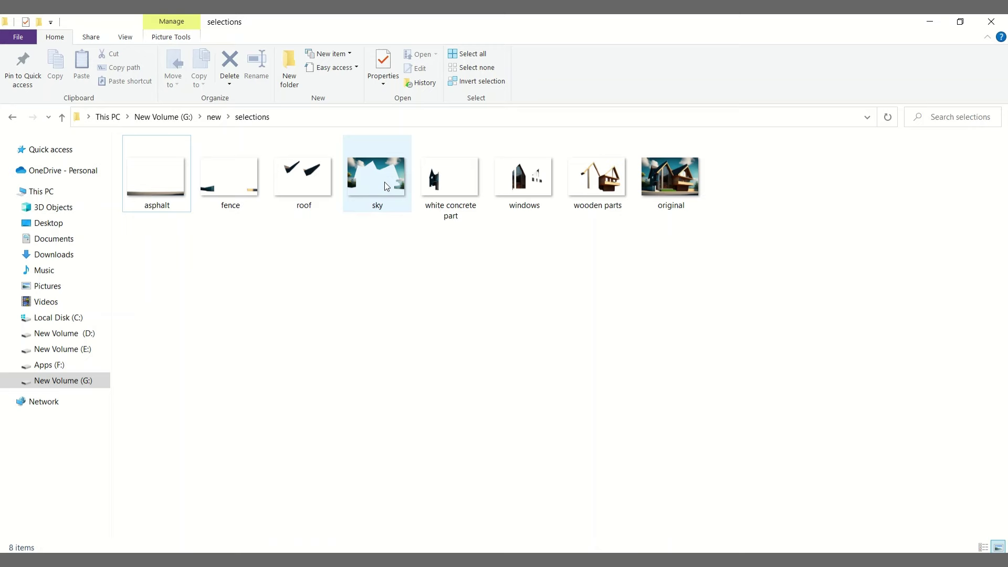
drag(385, 187, 106, 313)
key(Return)
Step: Place the cloudy sky photo, widen it across the canvas, and clip it to the sky area
click(492, 544)
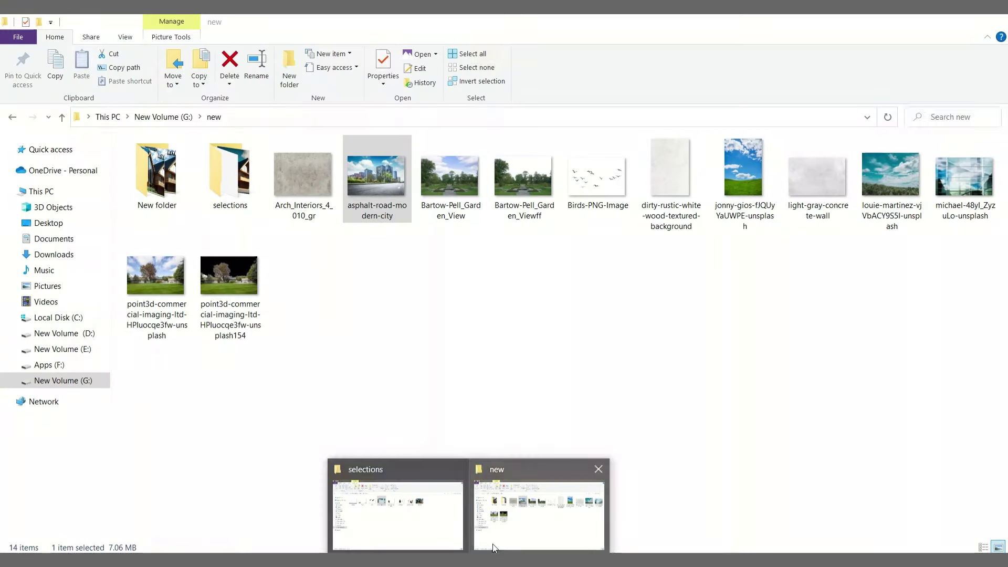
double_click(755, 175)
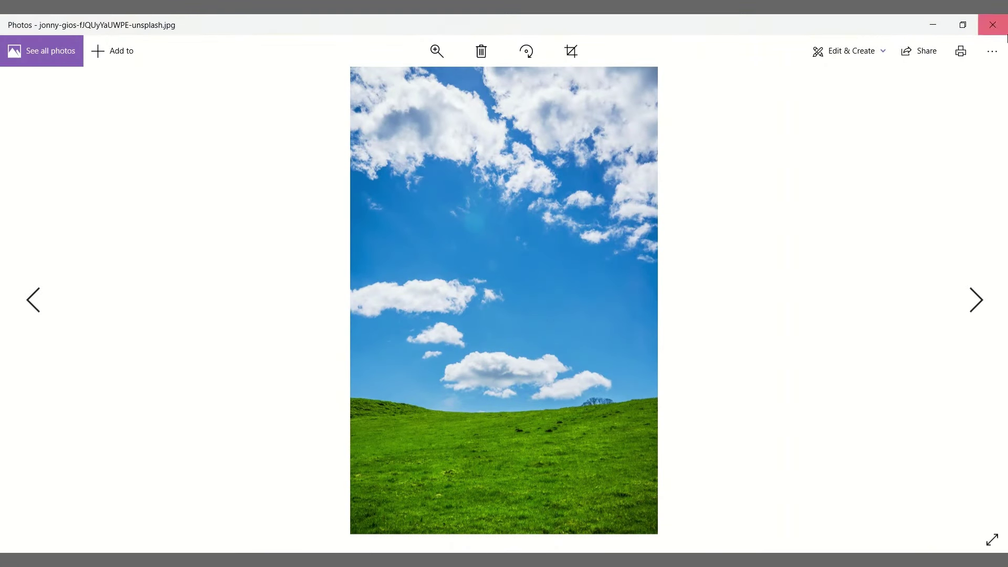
click(992, 24)
drag(742, 168, 410, 315)
drag(547, 312, 715, 313)
drag(276, 313, 104, 313)
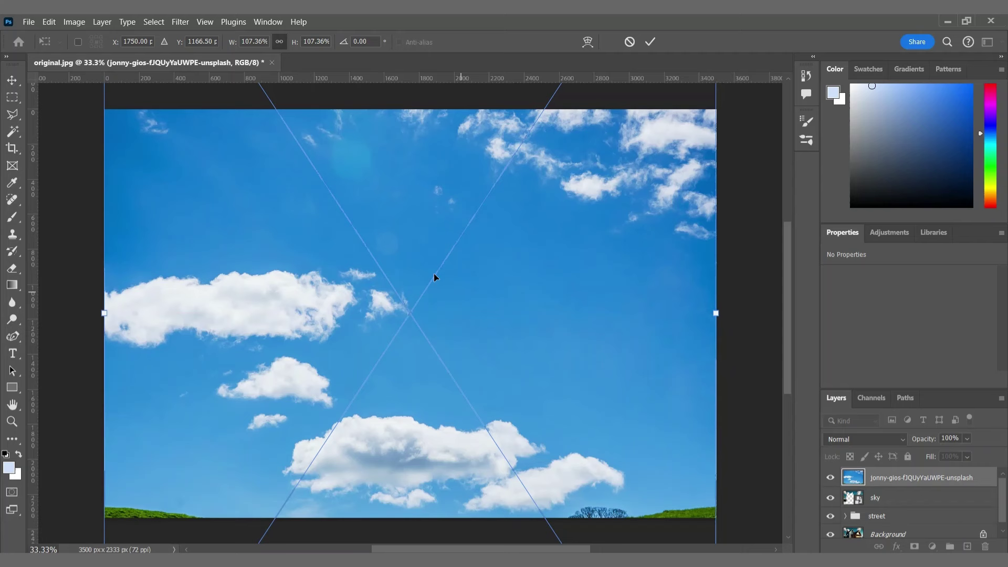
drag(433, 273, 447, 292)
key(Return)
key(ctrl+alt+g)
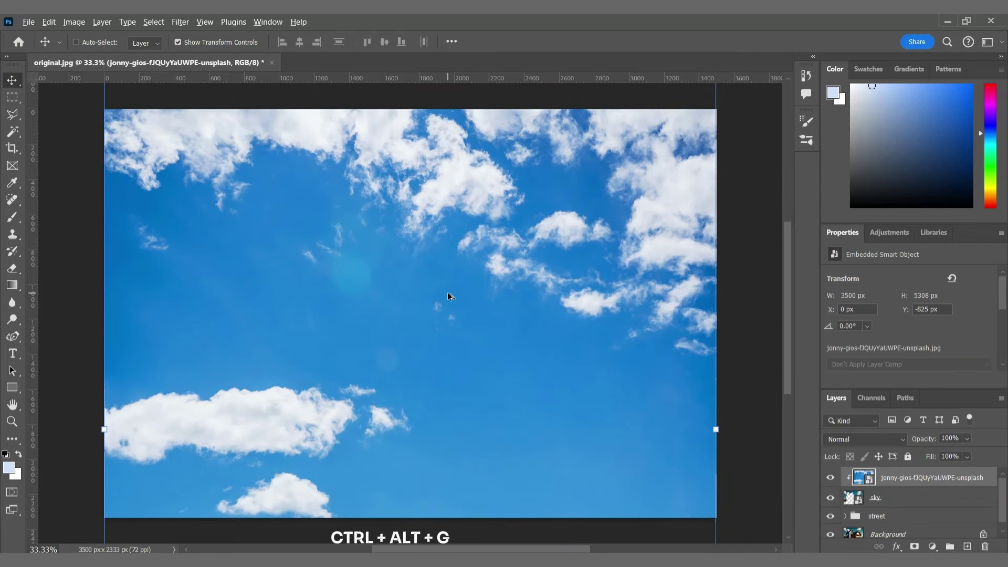
Step: Add a Hue/Saturation layer setting Cyans saturation to −20 and lightness to +64
click(932, 546)
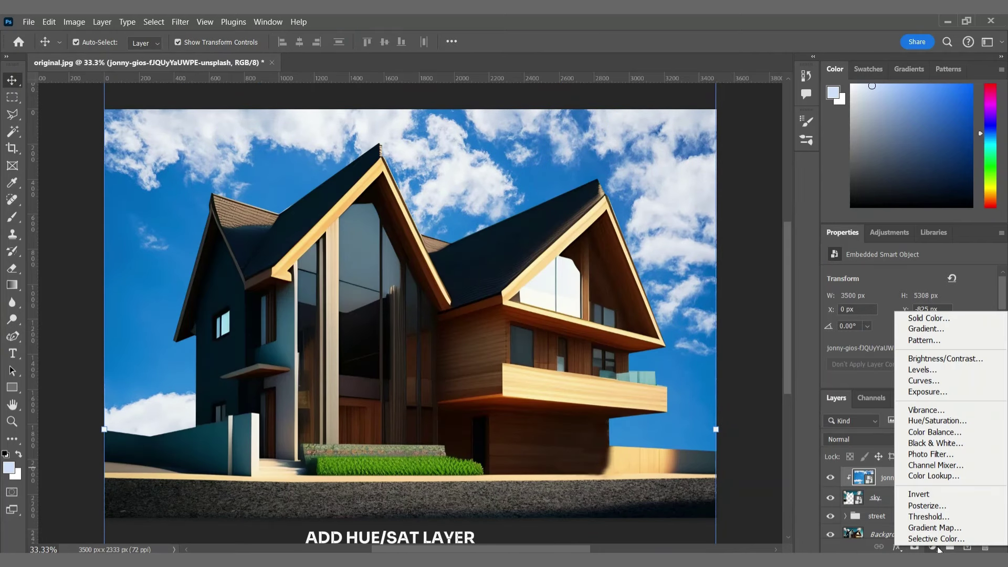
click(928, 421)
click(832, 294)
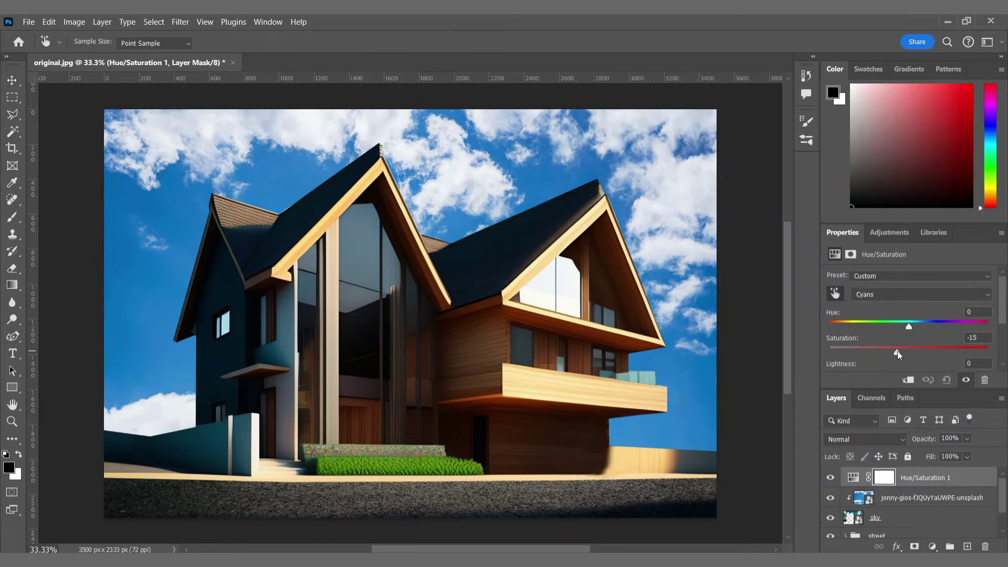
drag(897, 350, 957, 360)
scroll(893, 351, down, 1)
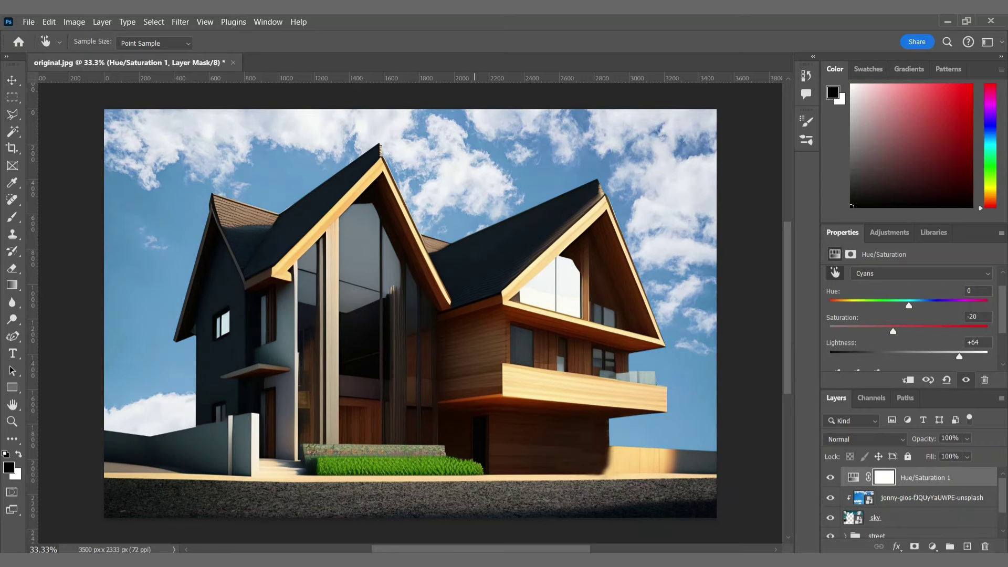
click(513, 509)
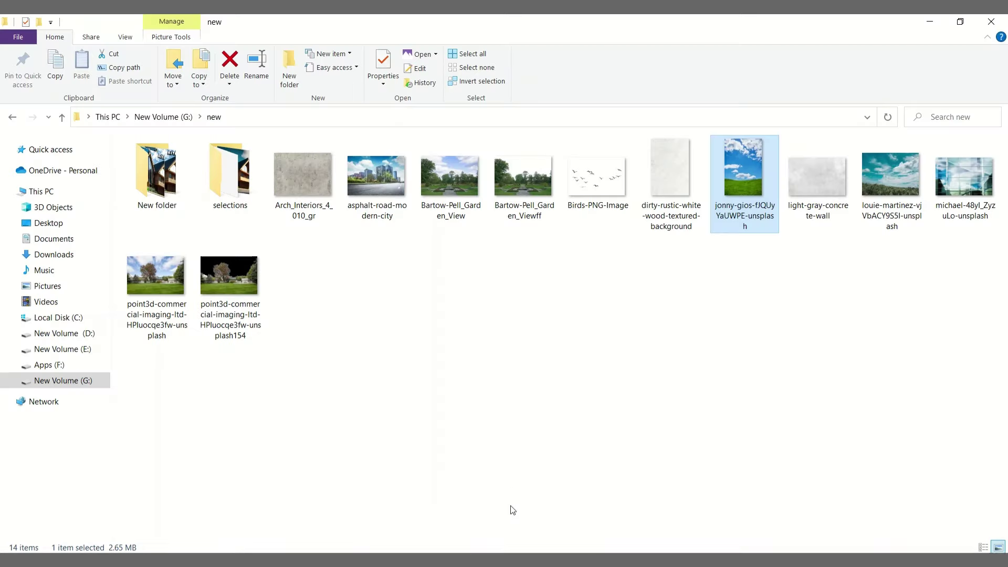
Step: Place the cut-out lawn photo and clip it to the layer below
double_click(142, 308)
key(alt+F4)
click(235, 294)
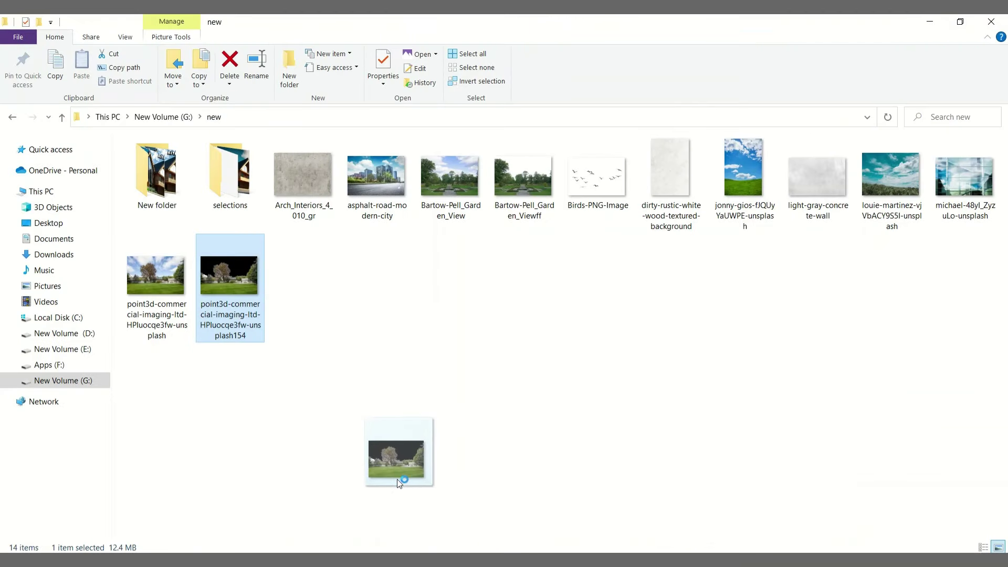
key(alt+Tab)
drag(397, 479, 439, 421)
key(Return)
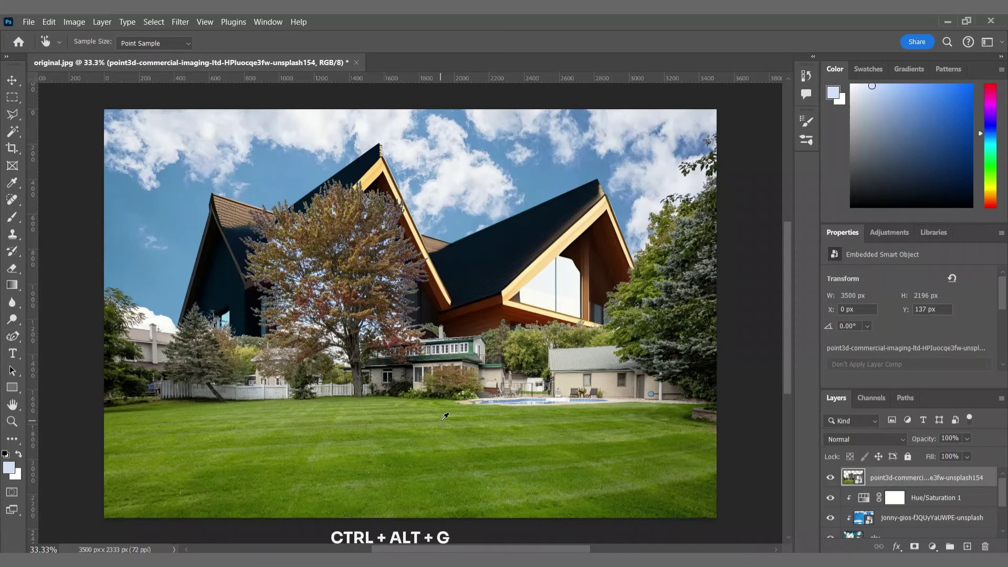
key(ctrl+alt+g)
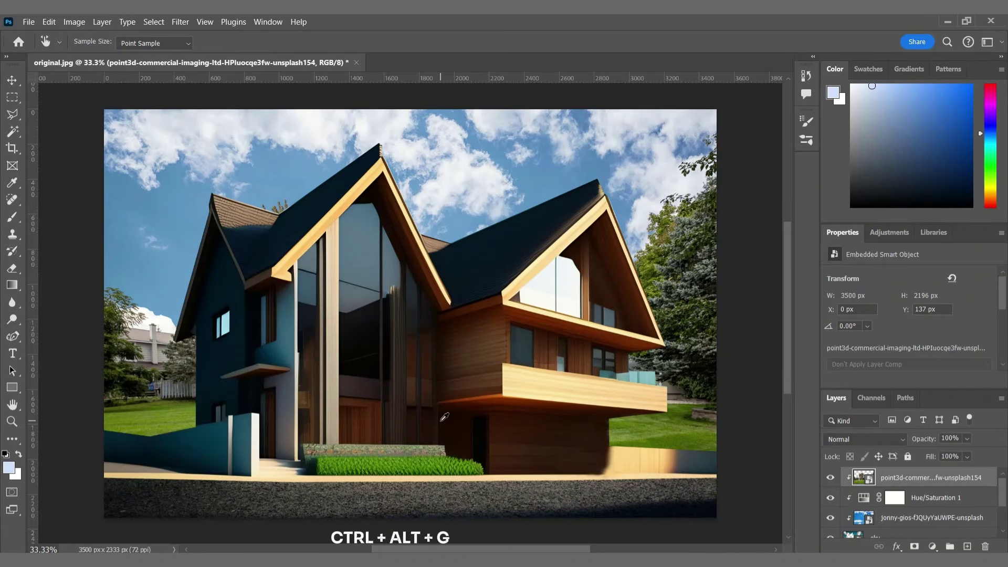
click(7, 80)
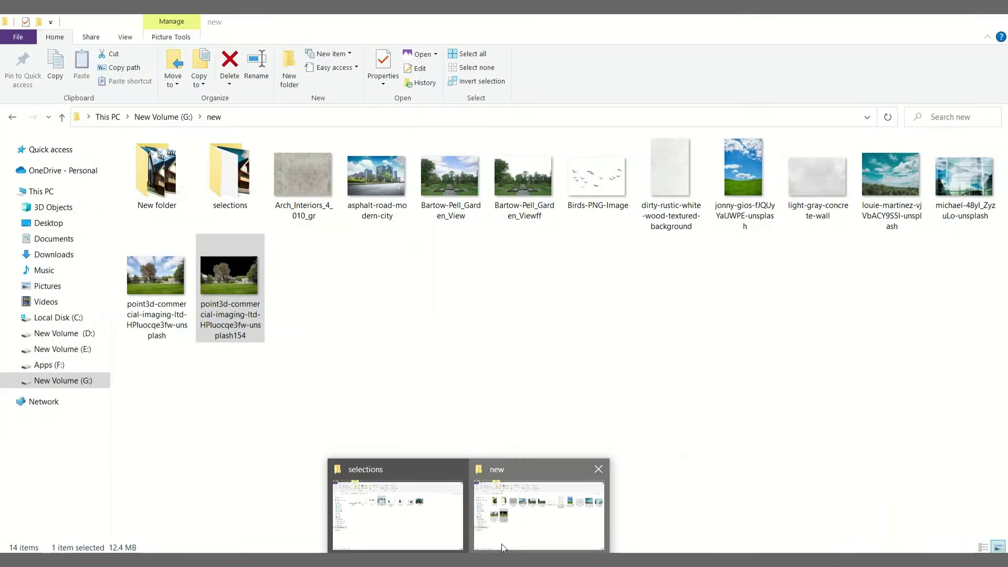
Step: Place the garden view image, stretch it across the canvas, and clip it behind the house
click(502, 544)
double_click(449, 215)
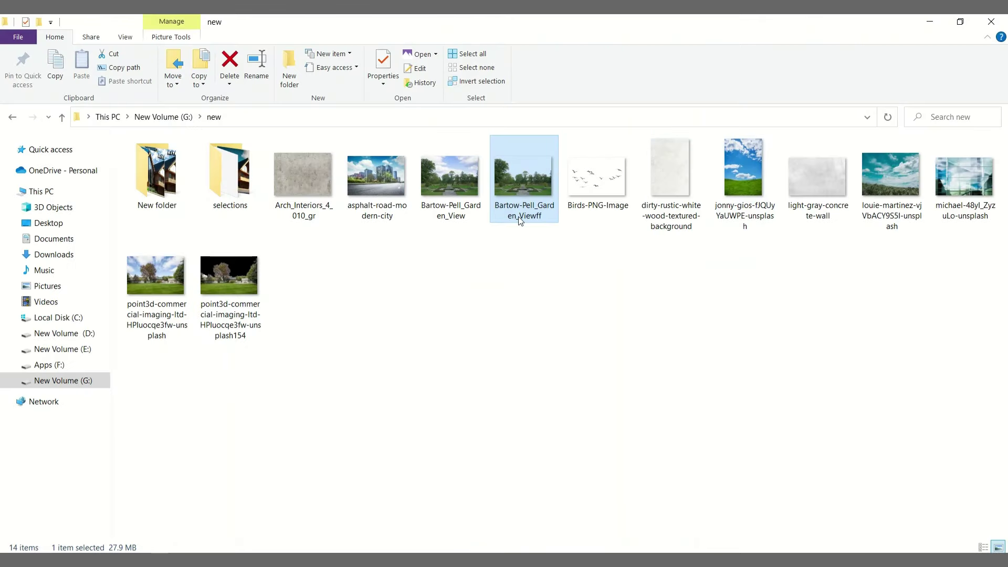
drag(384, 530, 410, 315)
drag(528, 310, 716, 313)
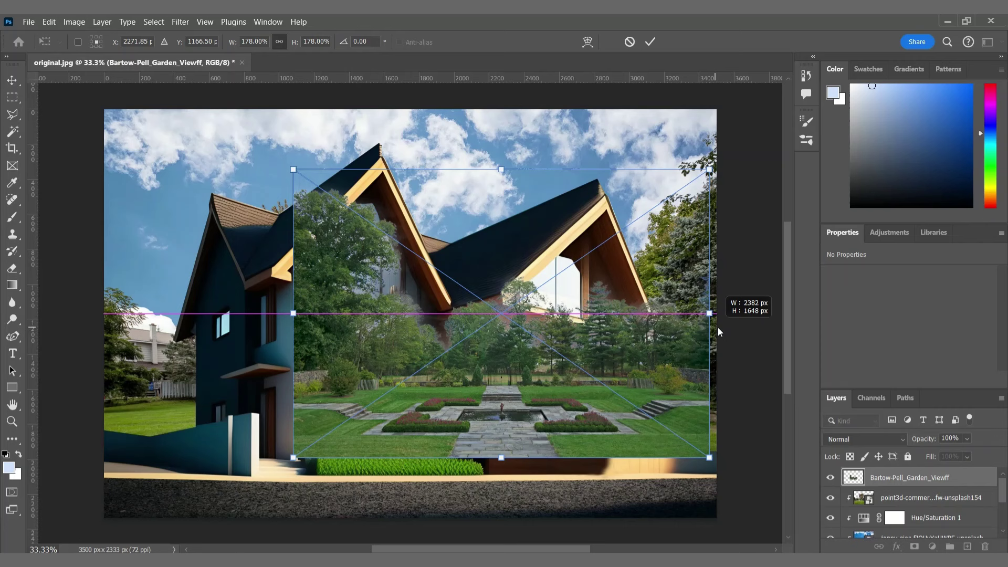
drag(294, 310, 108, 319)
key(Return)
key(ctrl+alt+g)
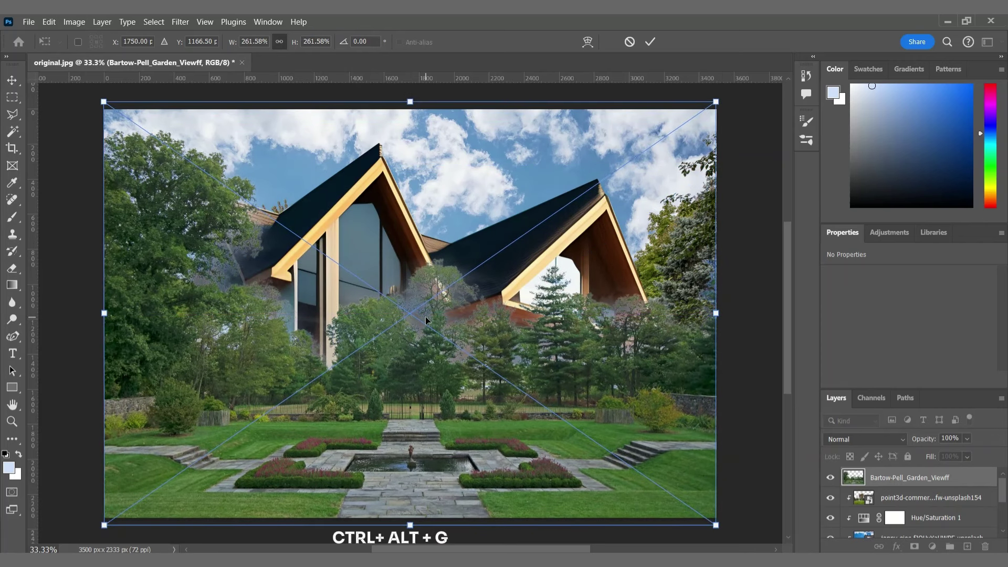
key(ctrl+alt+g)
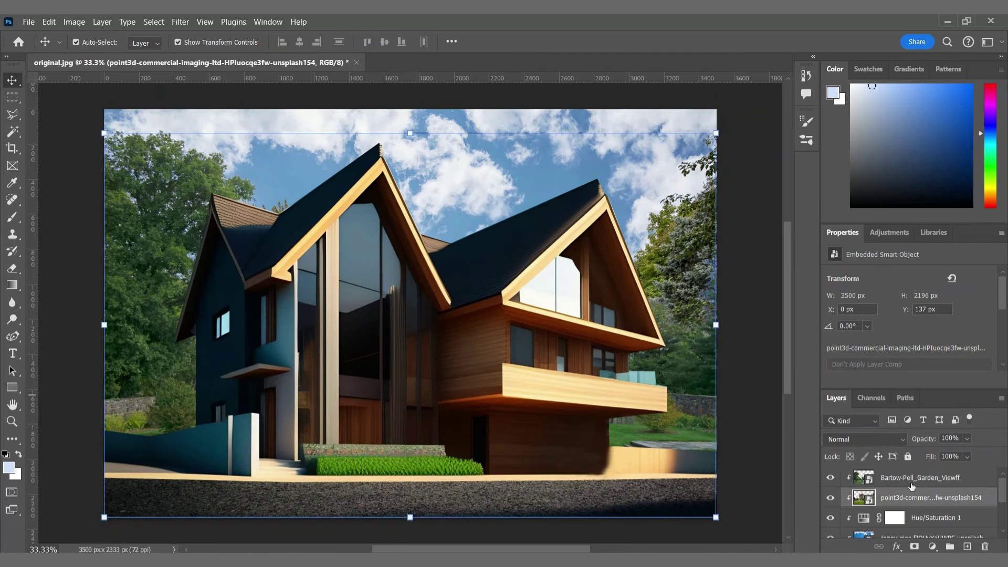
drag(692, 344, 692, 410)
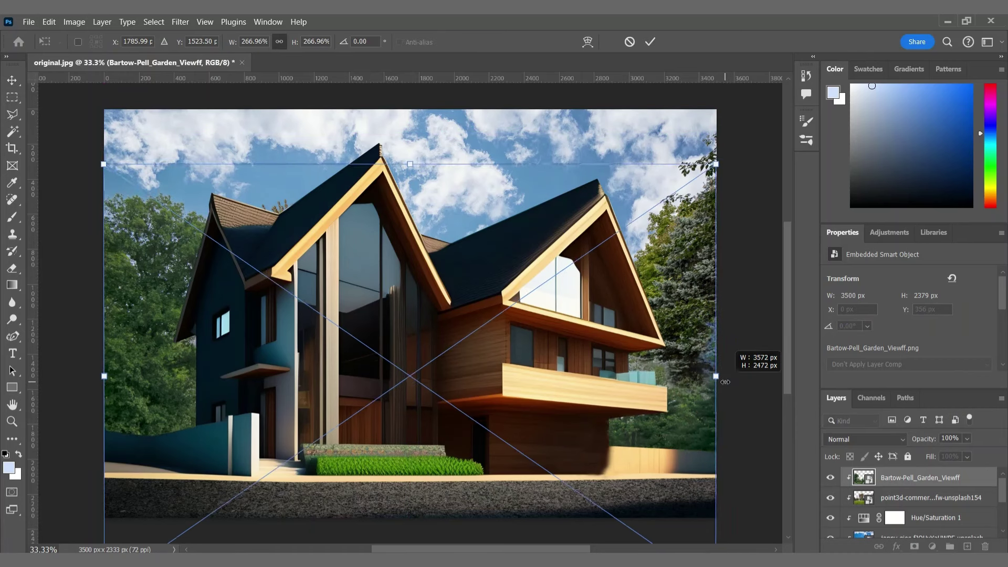
drag(716, 373, 730, 379)
key(Return)
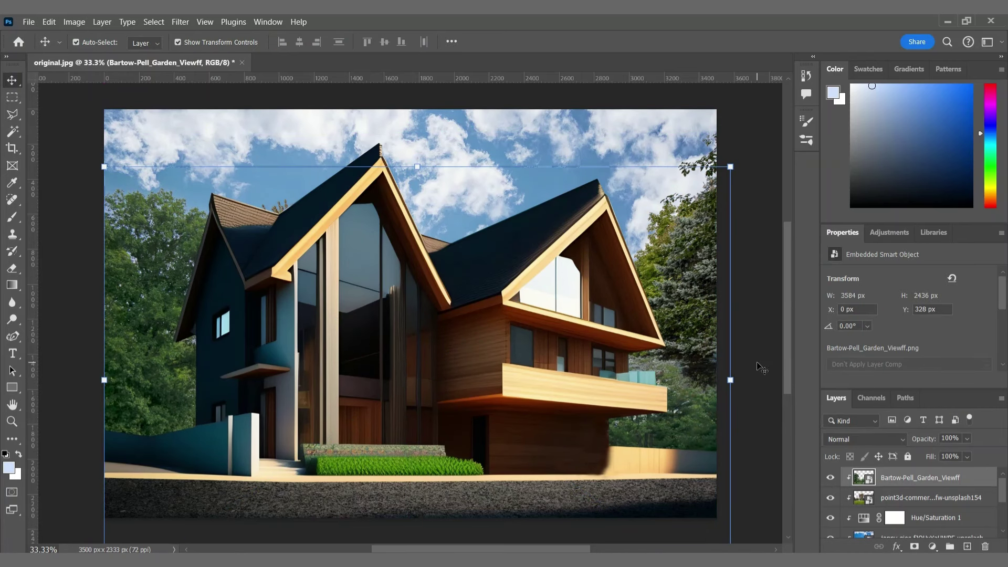
Step: Select the layers from the top down to sky and group them
scroll(896, 520, down, 2)
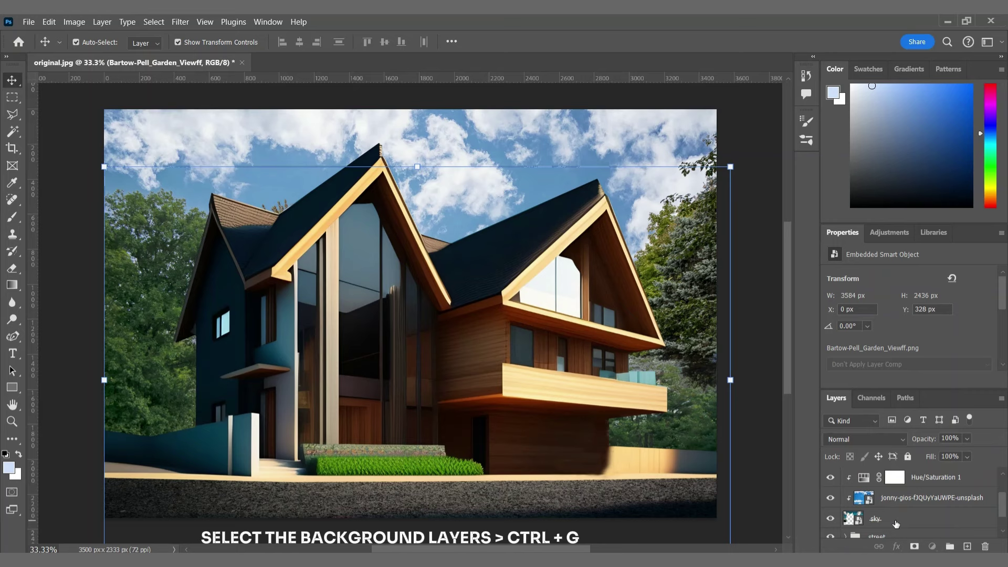
shift+click(896, 520)
key(ctrl+g)
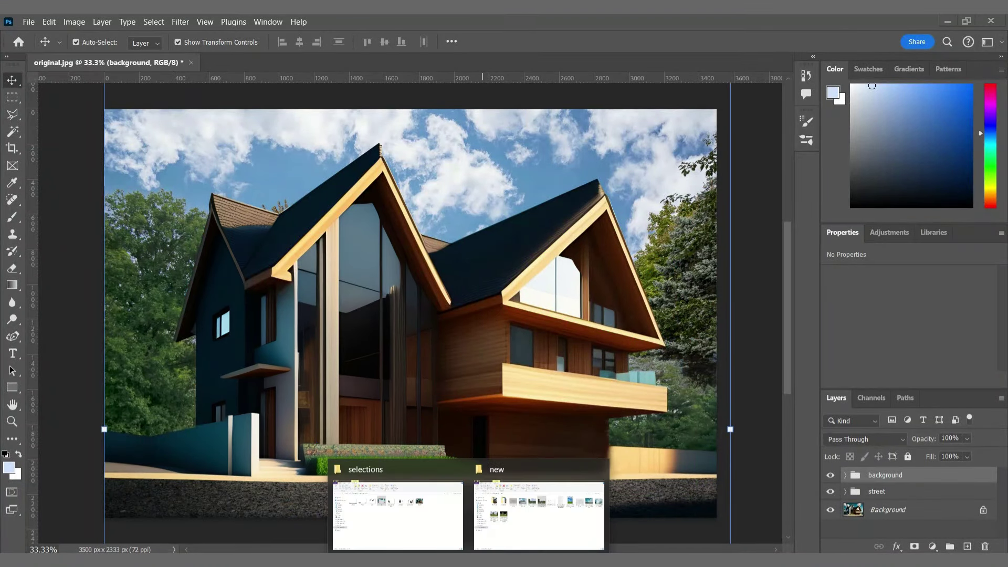
Step: Place the wooden parts image and stretch it to fit the house
click(455, 540)
double_click(597, 176)
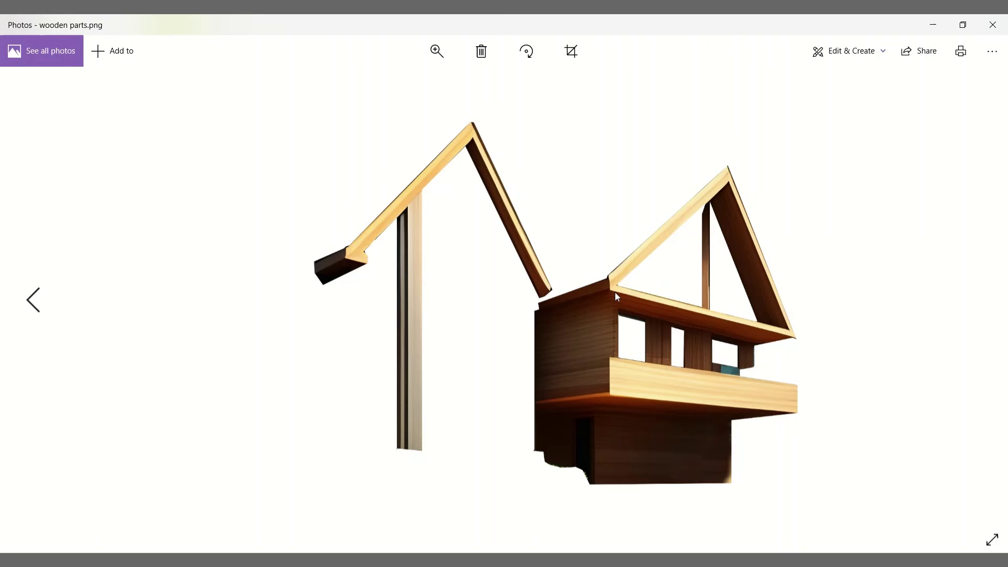
key(alt+F4)
drag(610, 181, 429, 407)
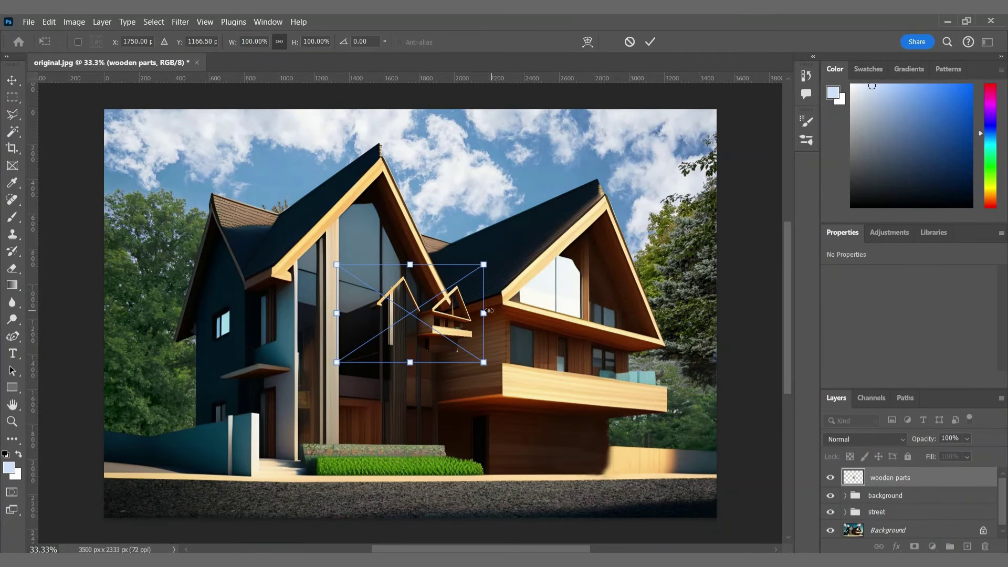
drag(483, 315, 714, 315)
drag(337, 314, 103, 314)
key(Return)
Step: Place the Arch_Interiors_4_010_gr concrete texture, then move, enlarge and rotate it
mouse_move(466, 565)
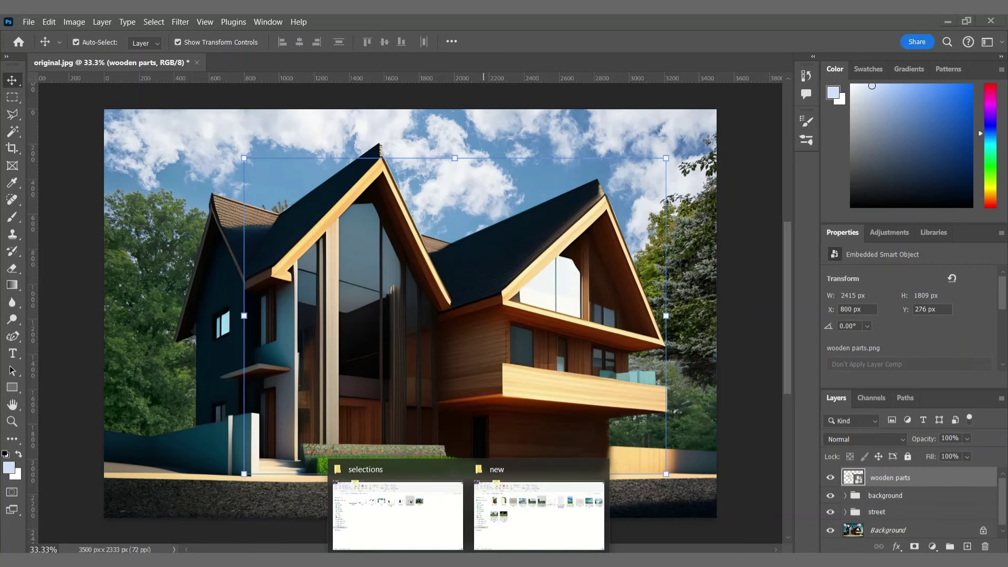
click(520, 528)
double_click(325, 219)
key(alt+F4)
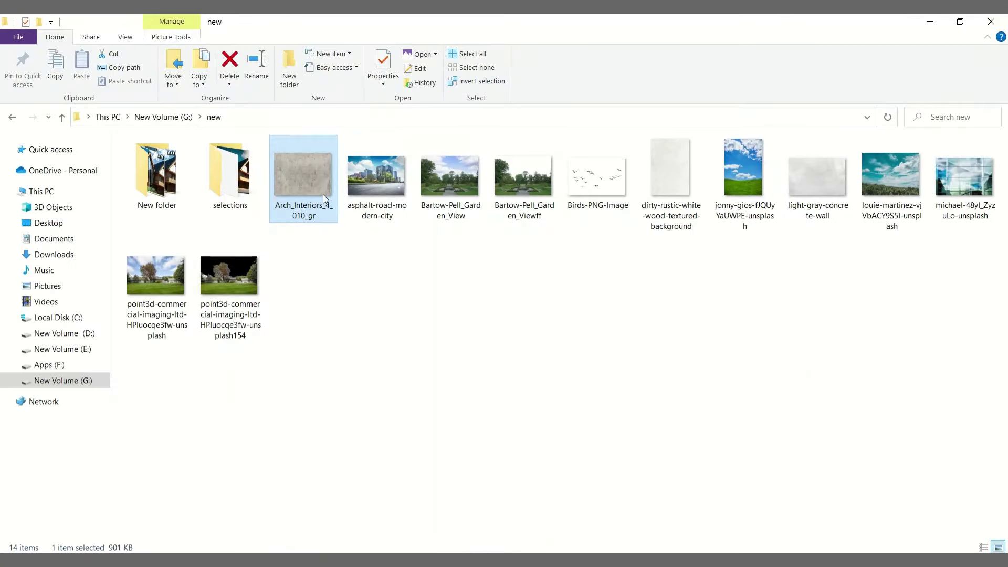
drag(323, 194, 600, 290)
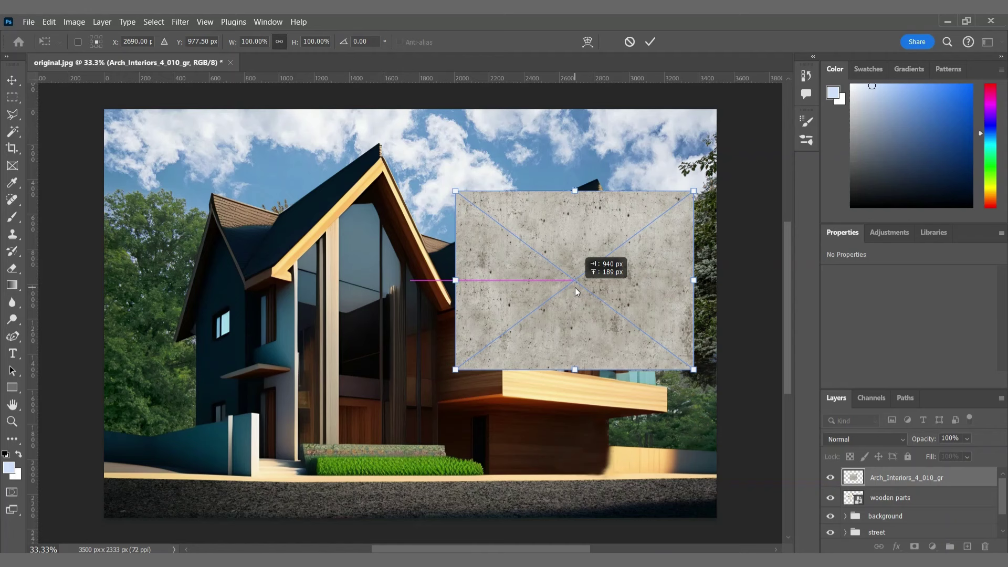
drag(588, 364, 571, 410)
drag(731, 425, 537, 362)
key(Return)
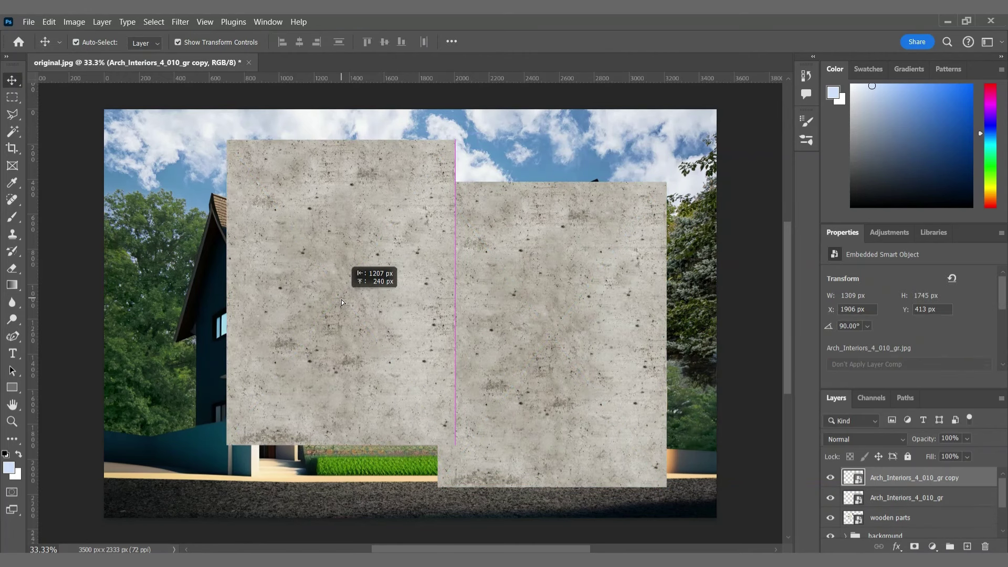
Step: Merge the concrete layers, clip them to the wooden parts in Multiply, and group as wooden walls
shift+click(889, 498)
key(ctrl+e)
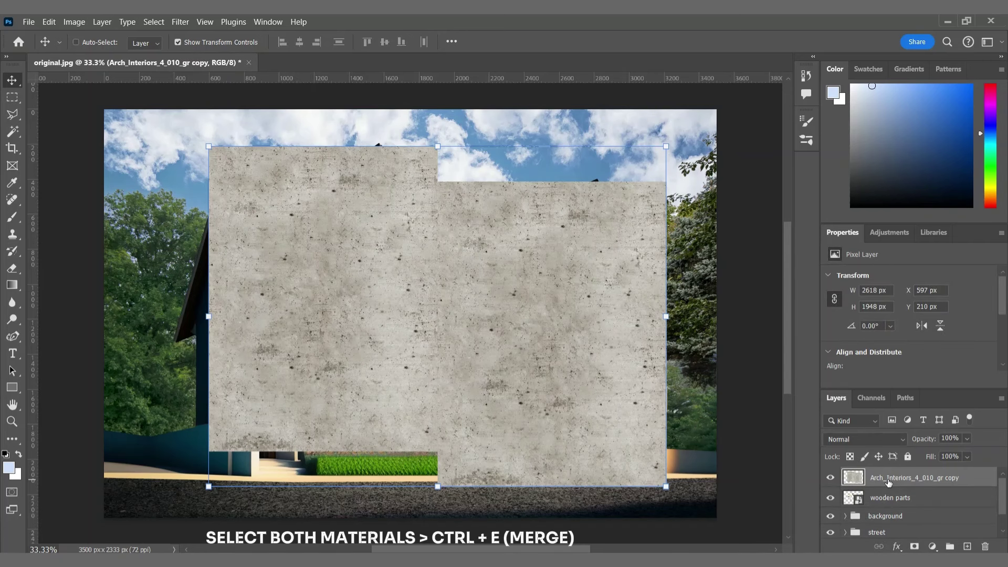
key(ctrl+alt+g)
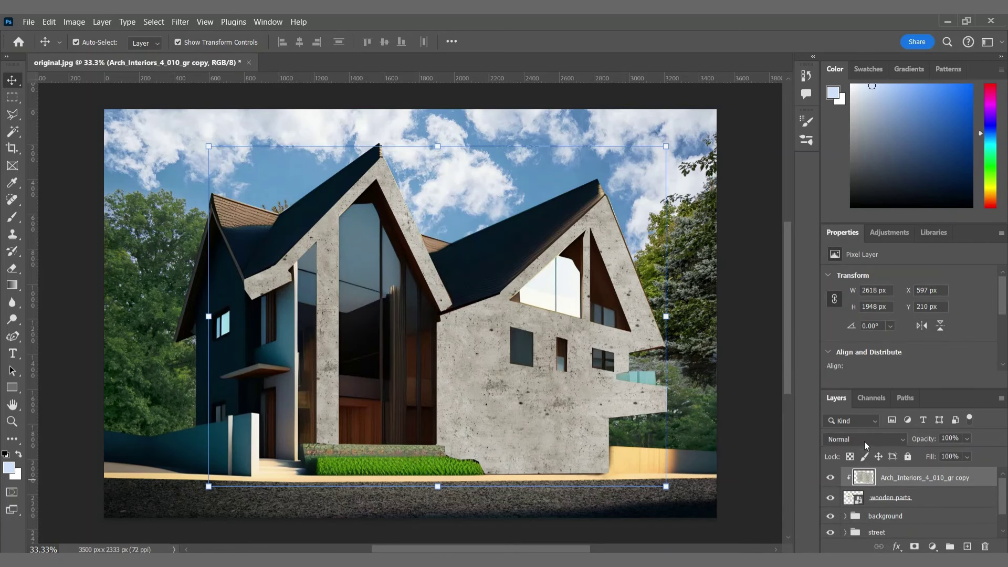
click(865, 440)
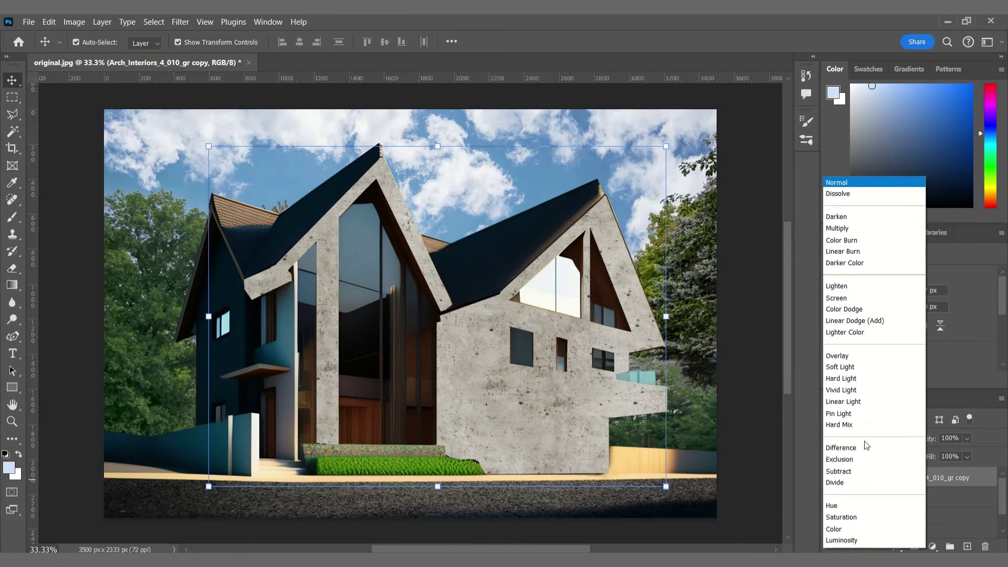
click(841, 230)
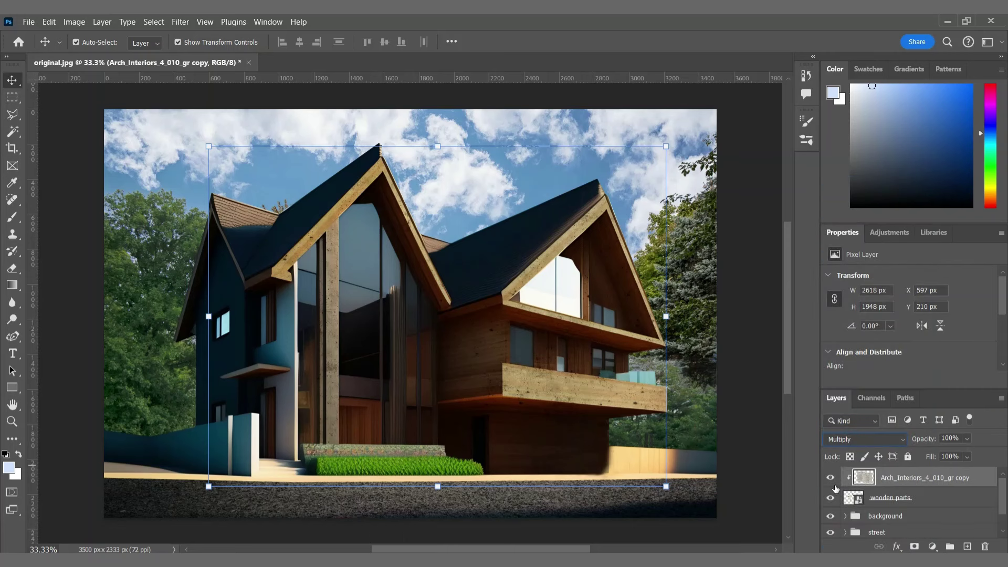
shift+click(916, 498)
key(ctrl+g)
double_click(888, 475)
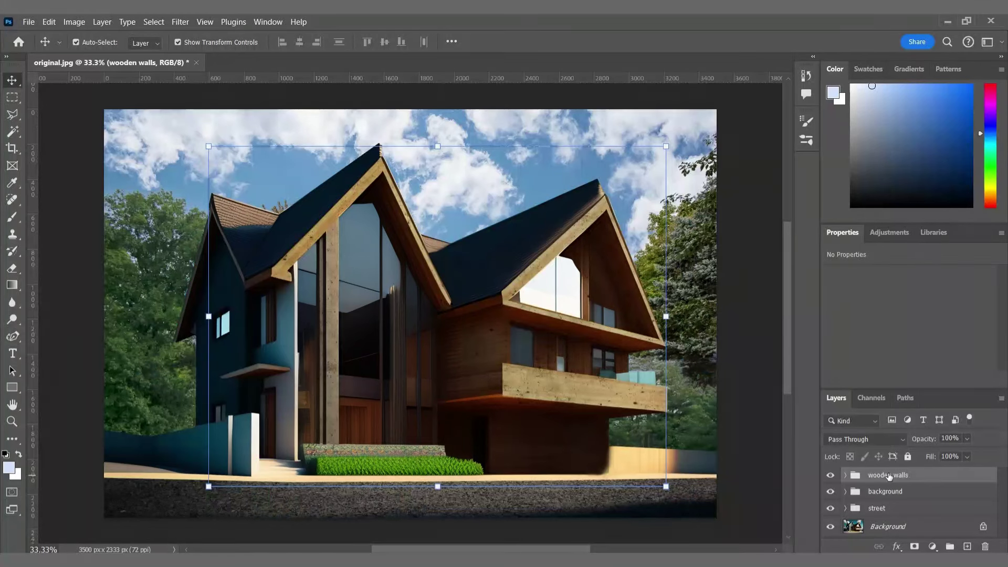
Step: Place the white concrete part image and stretch it to fill the canvas
mouse_move(470, 560)
click(430, 525)
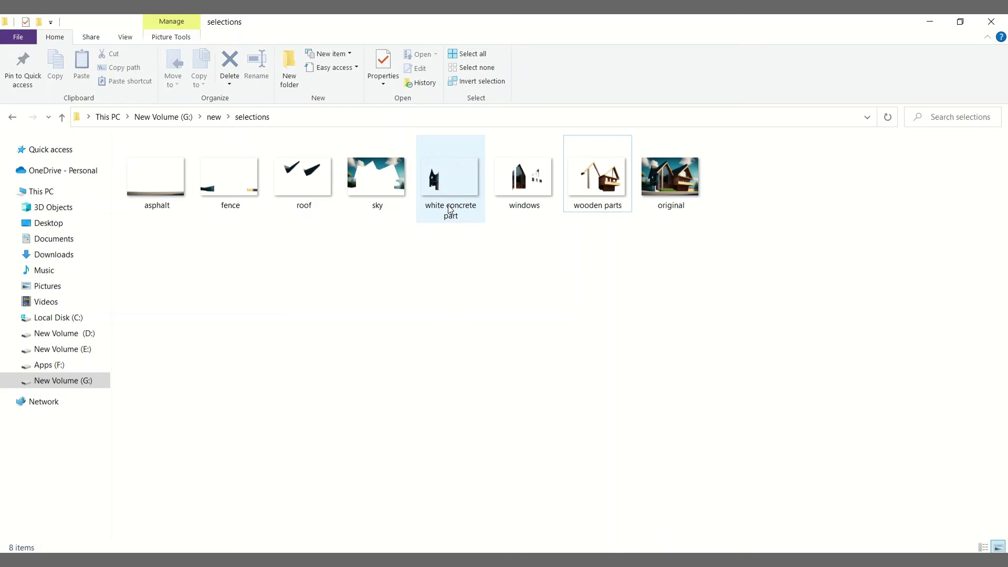
double_click(450, 184)
key(alt+F4)
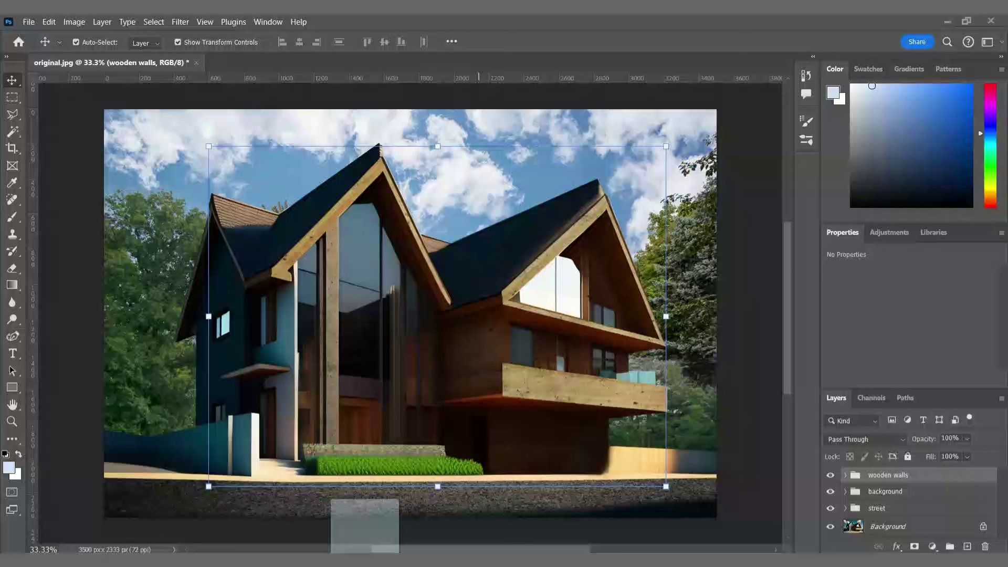
drag(677, 368, 716, 319)
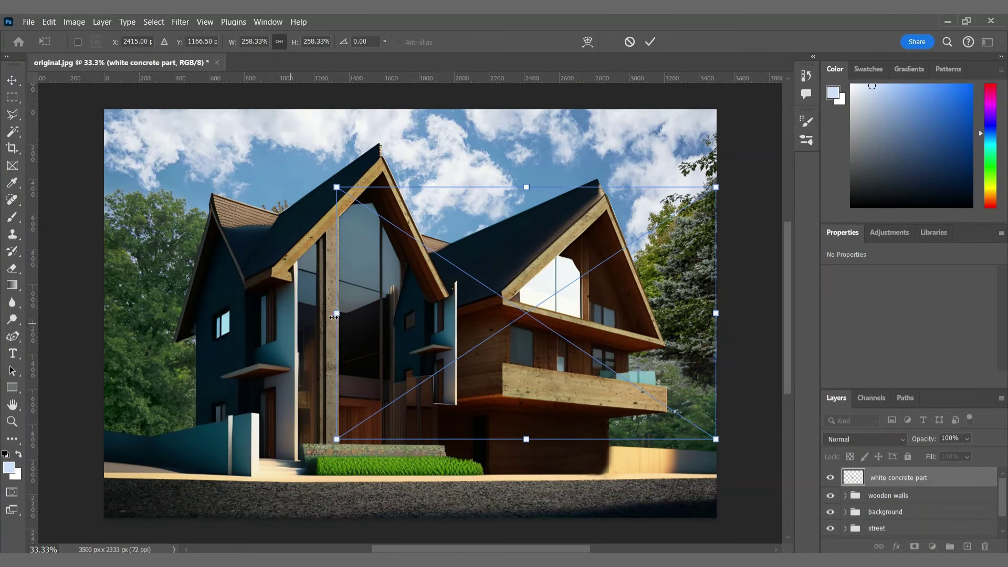
drag(336, 313, 104, 312)
click(650, 42)
Step: Position the rustic white wood texture over the left wall and clip it to the white concrete part
mouse_move(470, 560)
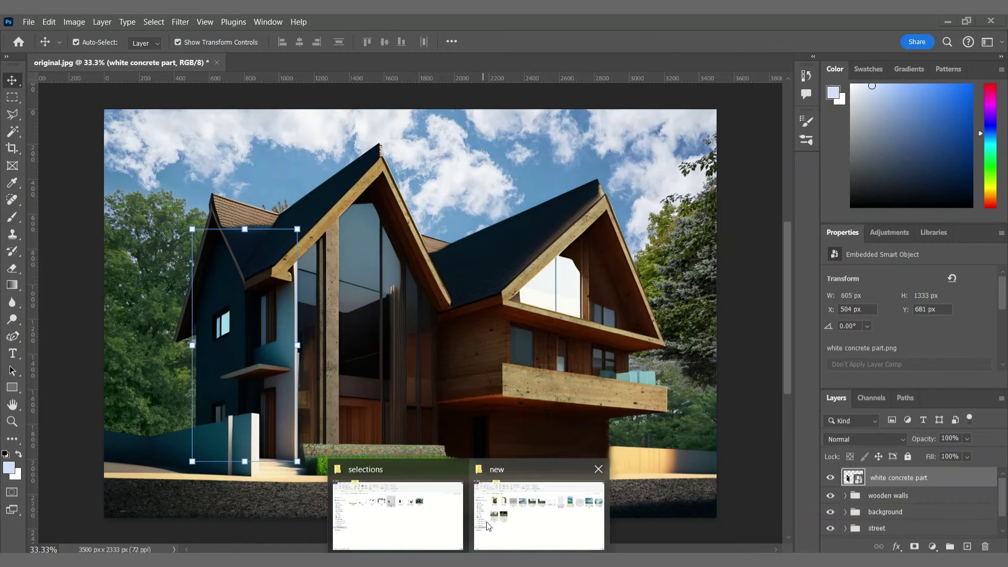
click(524, 462)
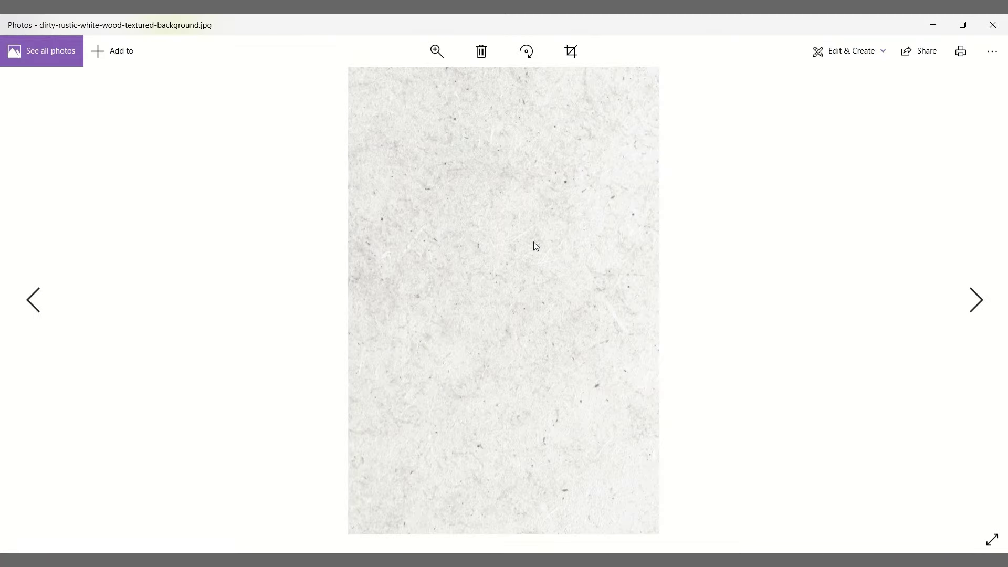
key(alt+F4)
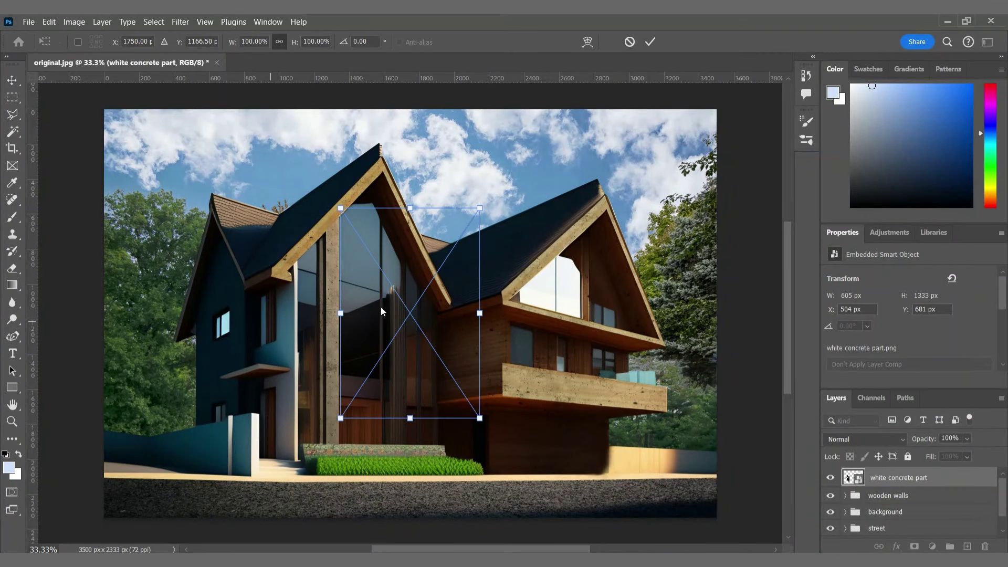
drag(381, 312, 245, 336)
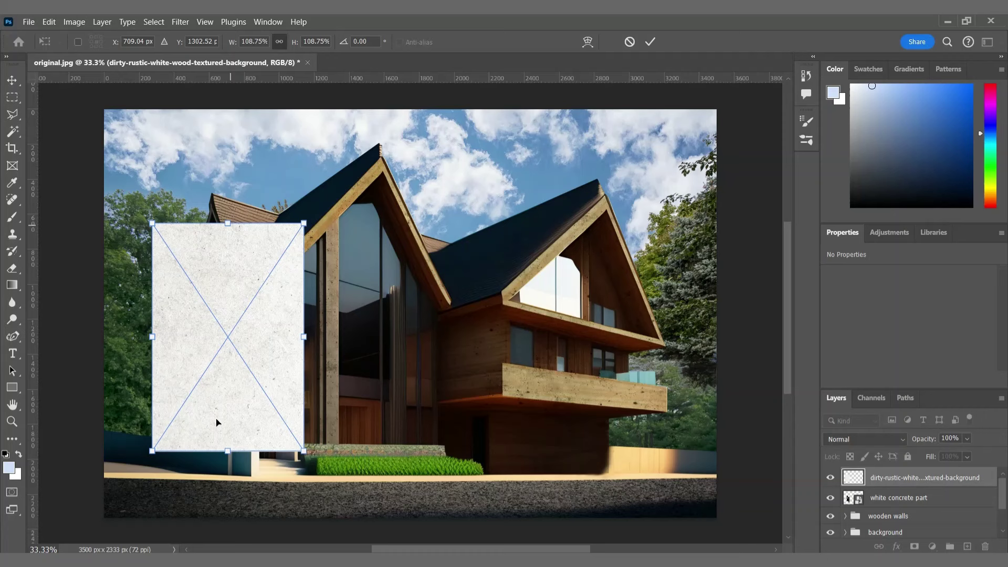
key(Return)
key(ctrl+alt+g)
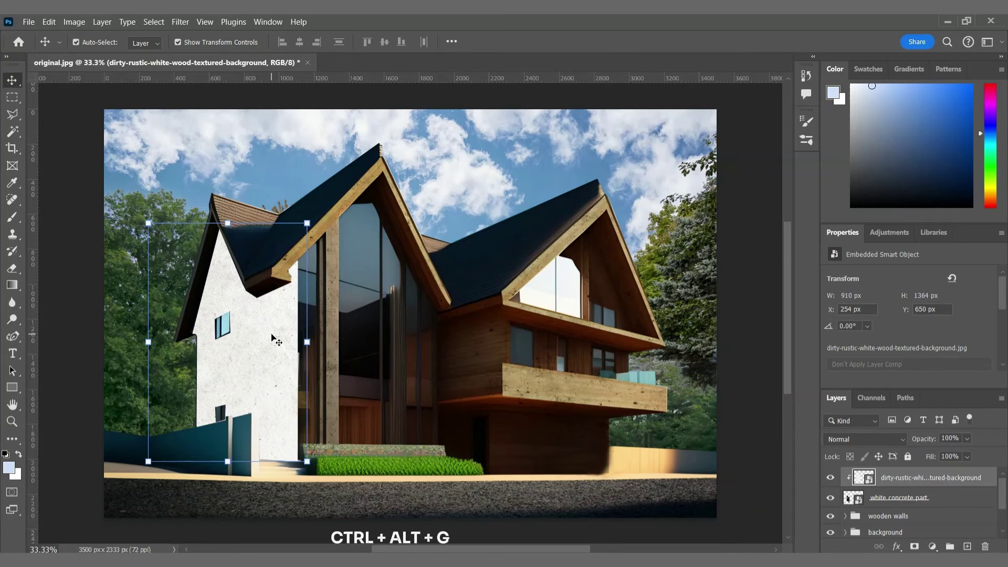
Step: Blend the wood texture in Soft Light and add Hue/Saturation with Cyans saturation −65, lightness +22
click(852, 444)
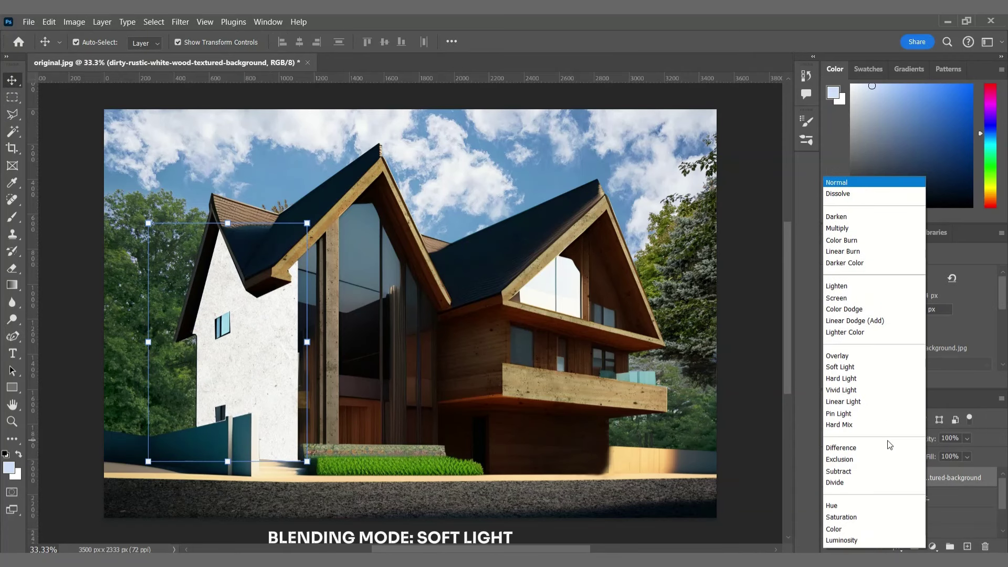
click(856, 363)
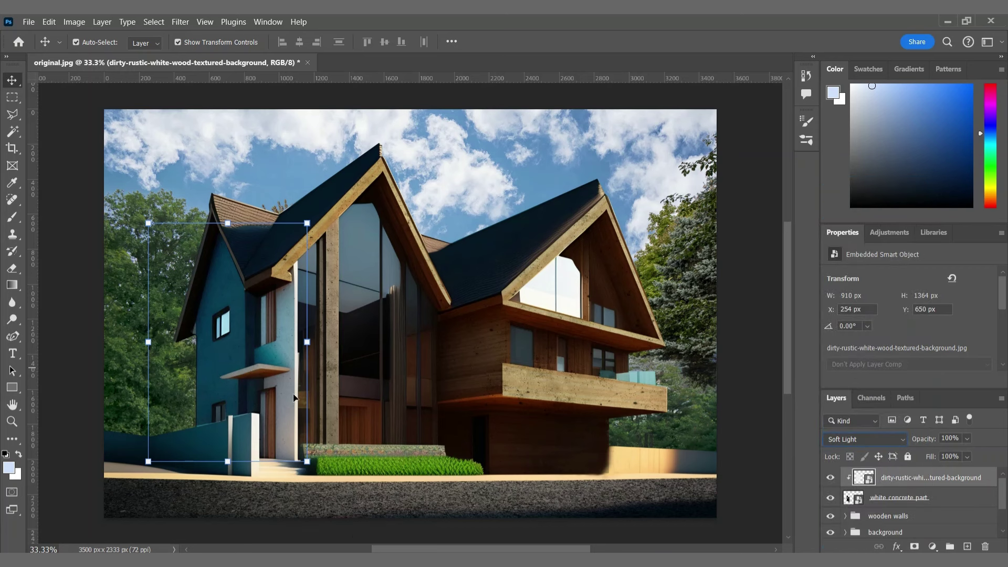
click(933, 546)
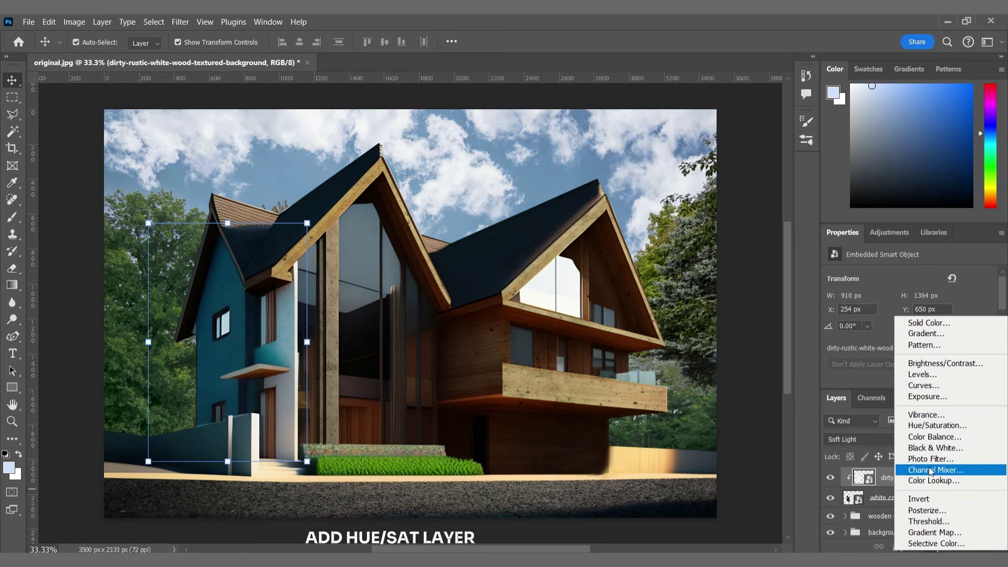
click(932, 426)
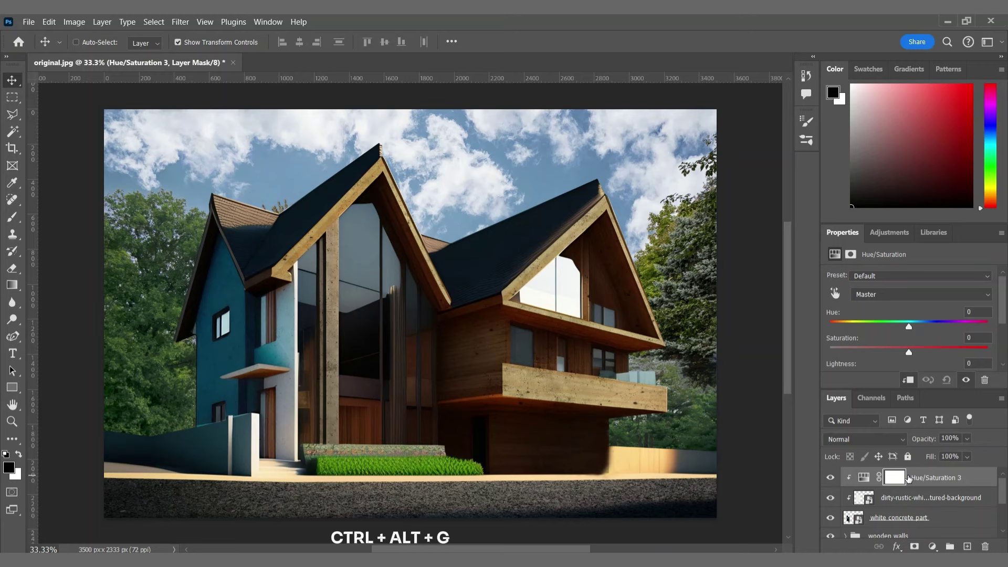
click(835, 294)
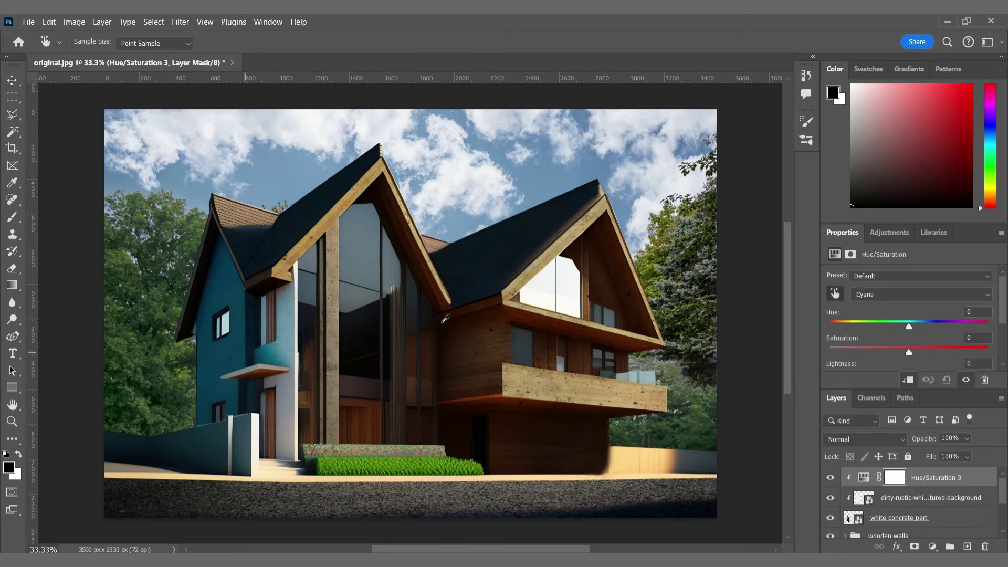
drag(884, 352, 862, 353)
scroll(924, 329, down, 1)
click(923, 355)
drag(923, 355, 925, 356)
click(829, 479)
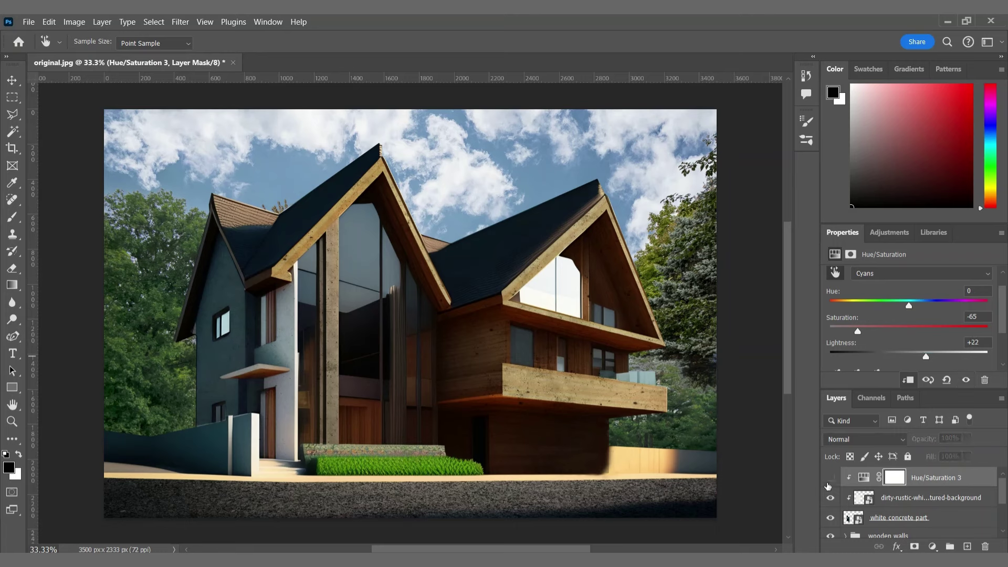
Step: Select the white wall layers and group them
click(930, 518)
key(v)
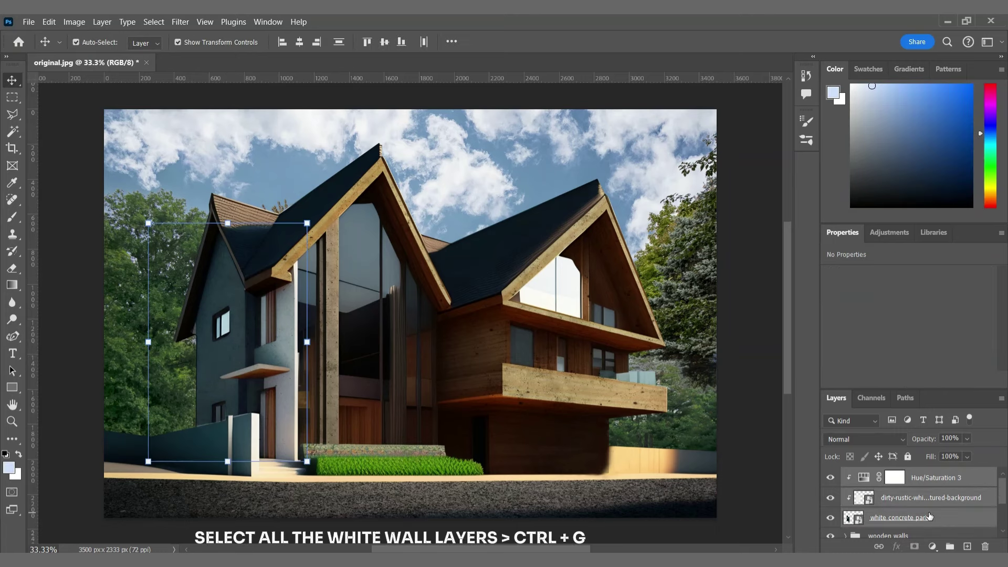
key(ctrl+g)
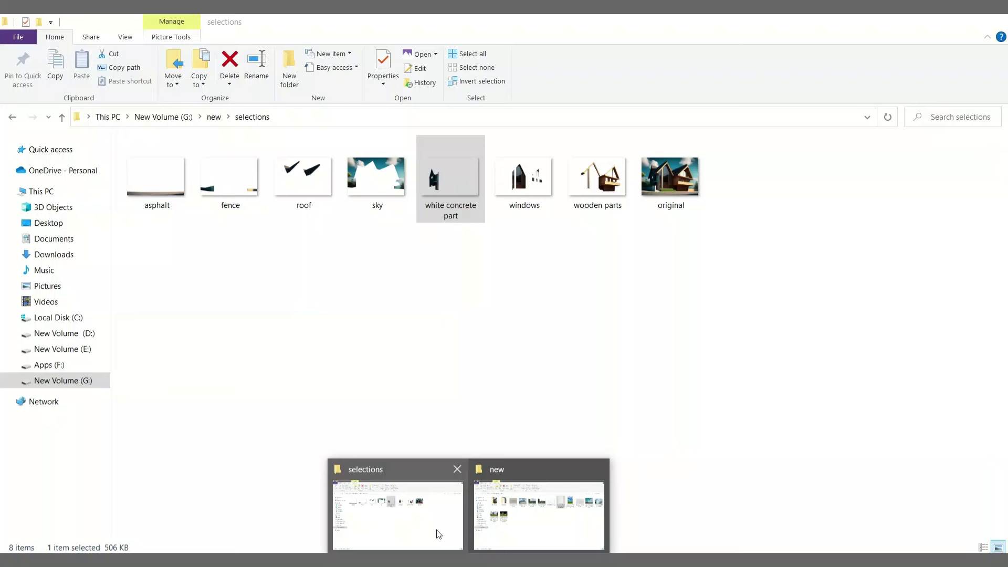
Step: Place the roof image into the document
click(439, 534)
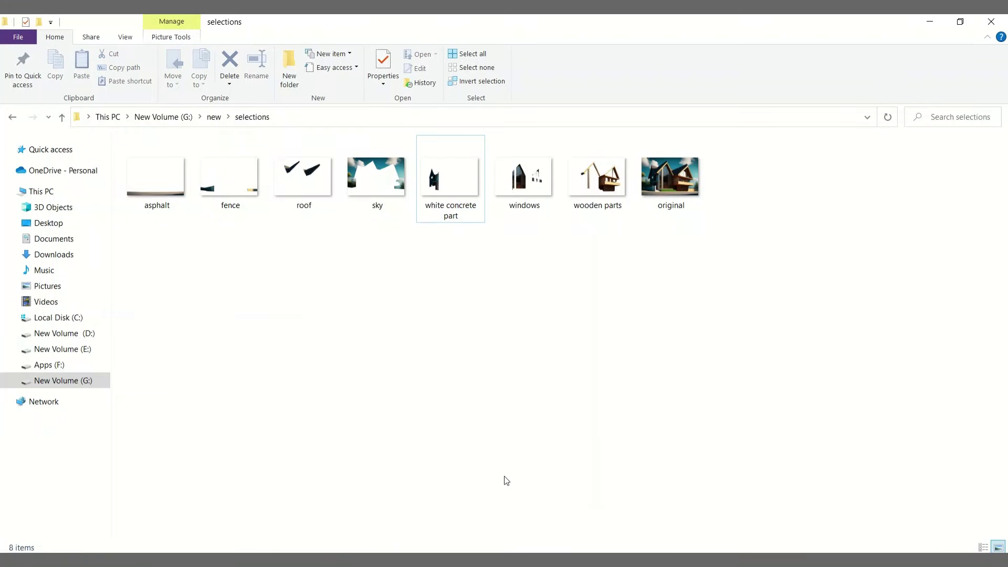
double_click(315, 212)
click(998, 21)
drag(297, 192, 109, 316)
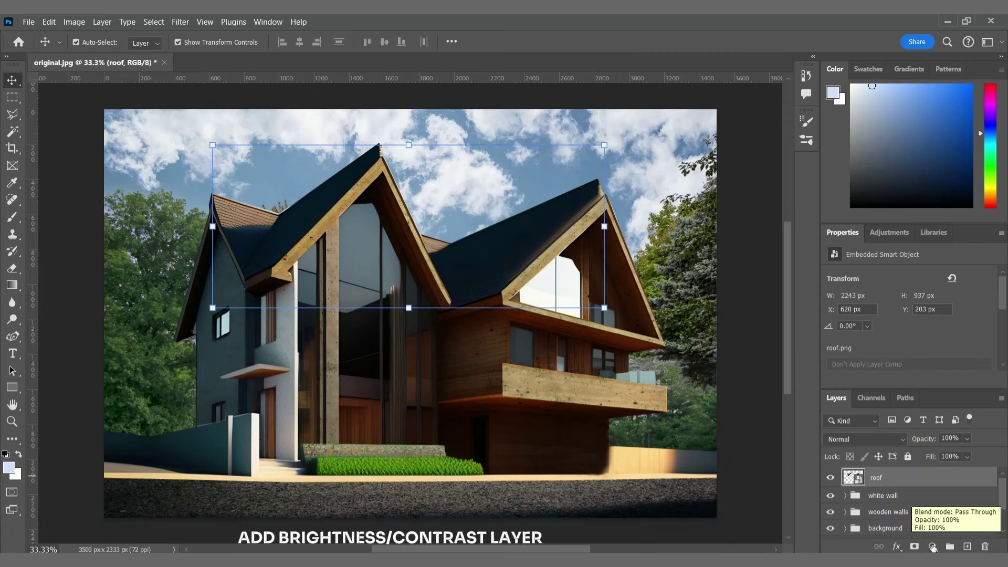
Step: Clip a Brightness/Contrast layer with brightness 40 to the roof, then add a Hue/Saturation layer
click(932, 546)
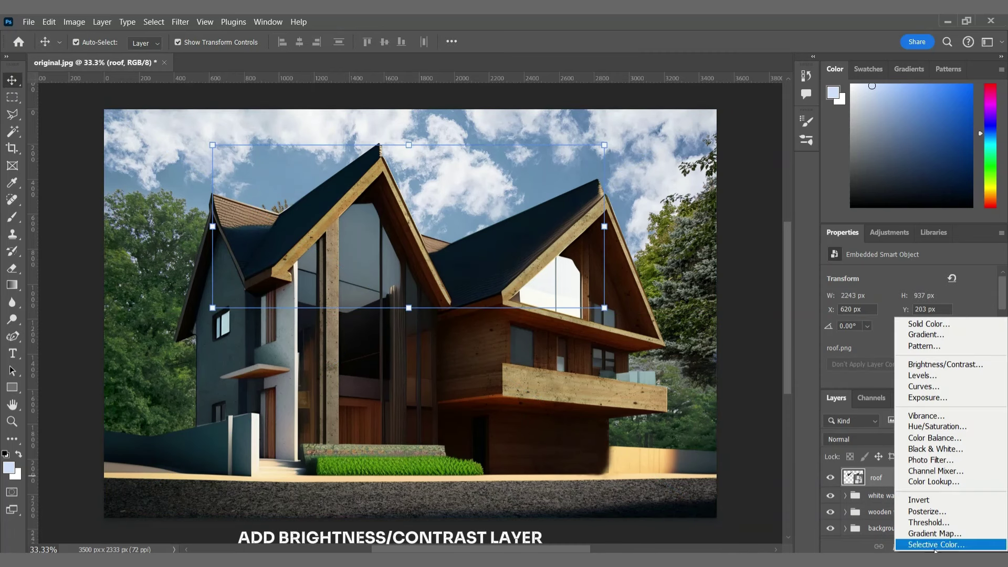
click(947, 364)
key(ctrl+alt+g)
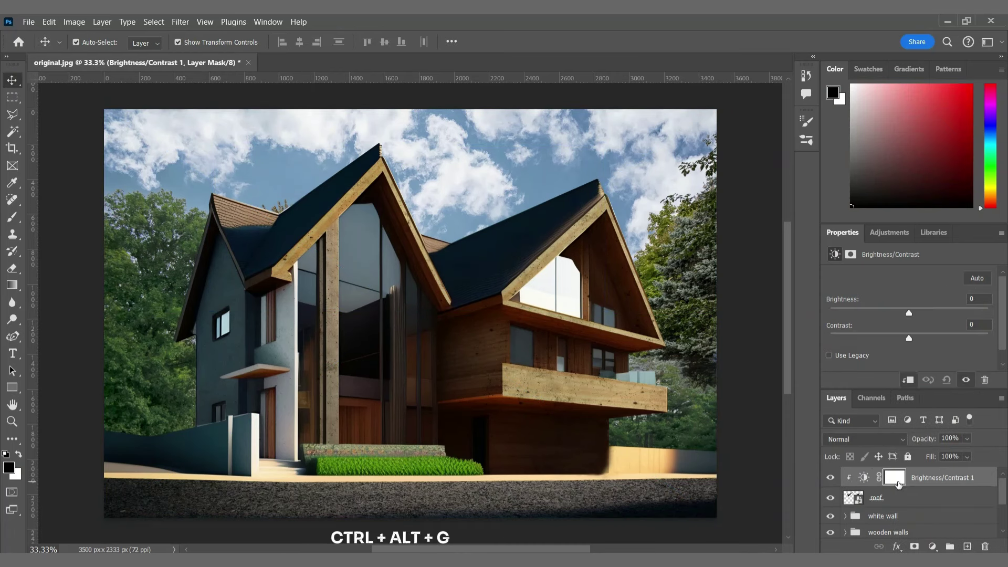
click(930, 313)
click(830, 477)
click(831, 478)
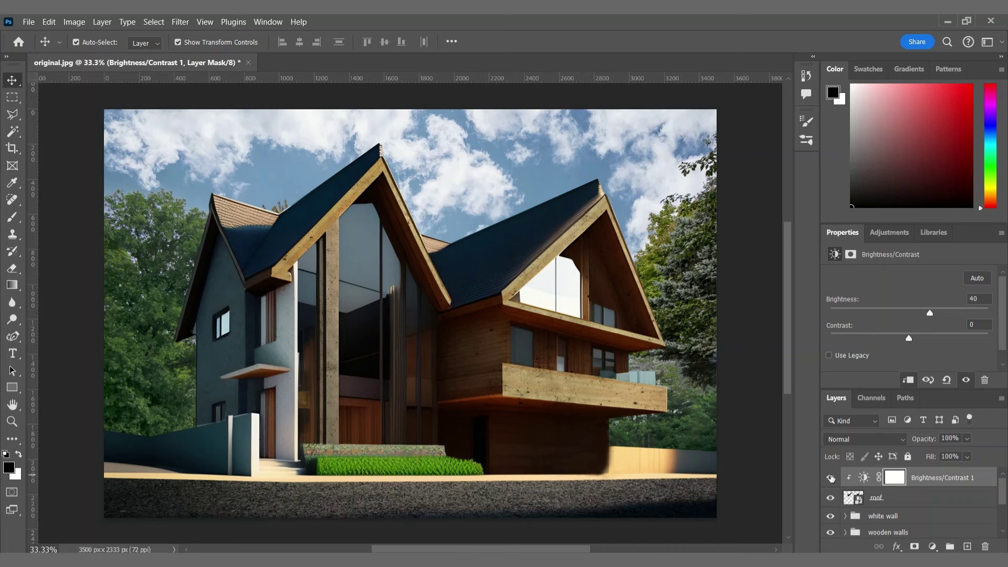
click(933, 546)
click(937, 428)
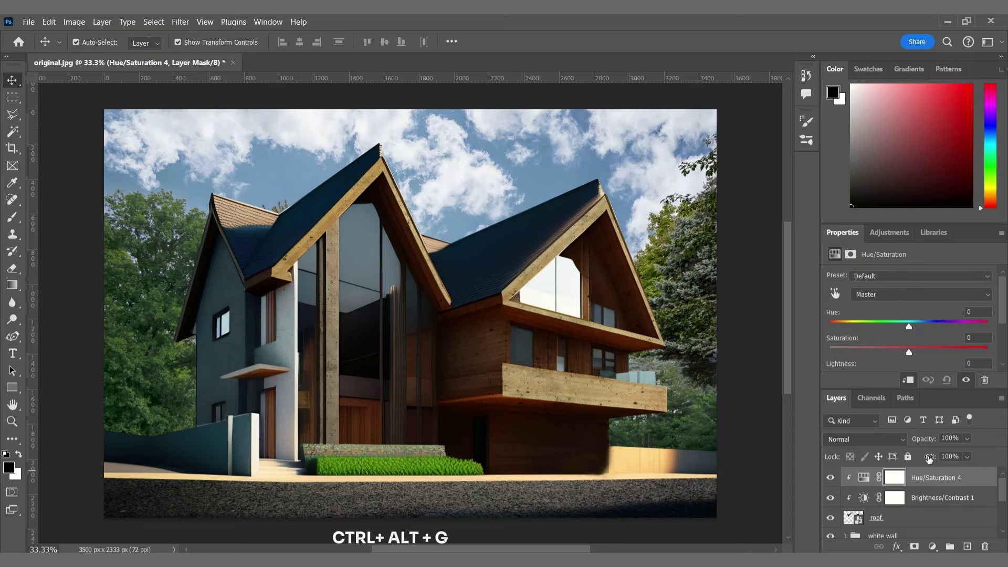
Step: Set roof Blues to saturation −64, lightness +15 and Cyans to −78, +40, then name the group roof
click(835, 294)
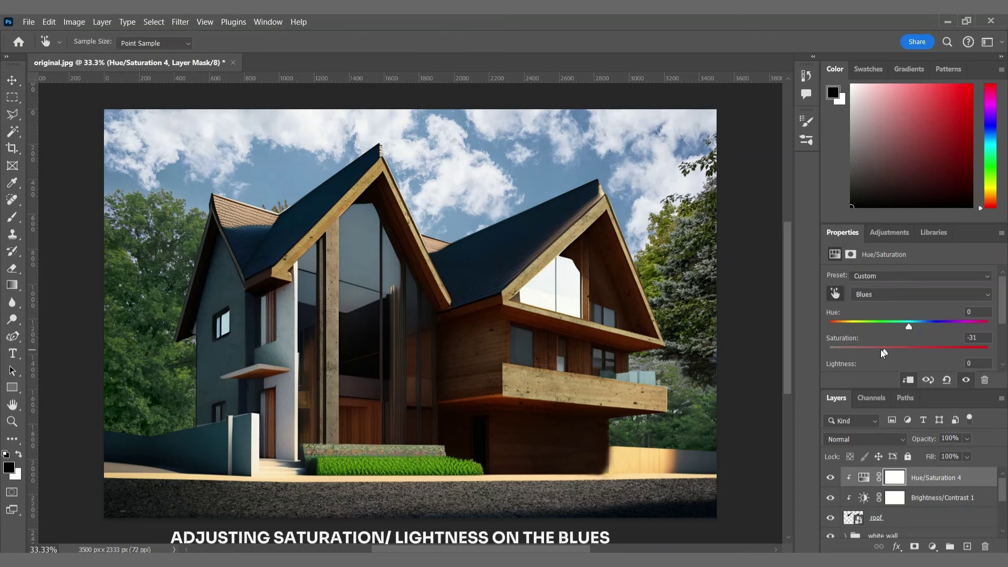
drag(881, 348, 862, 351)
scroll(931, 350, down, 1)
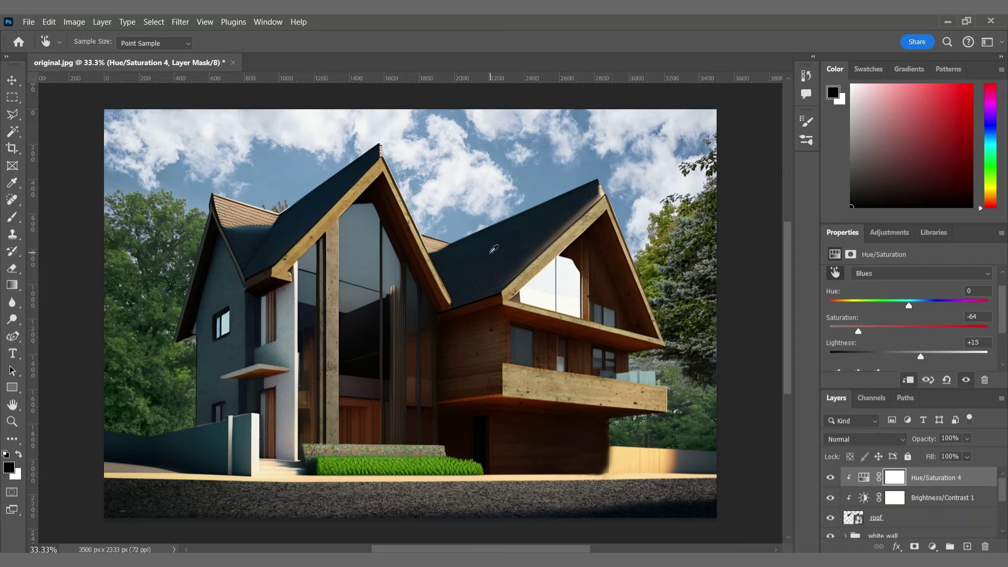
click(531, 247)
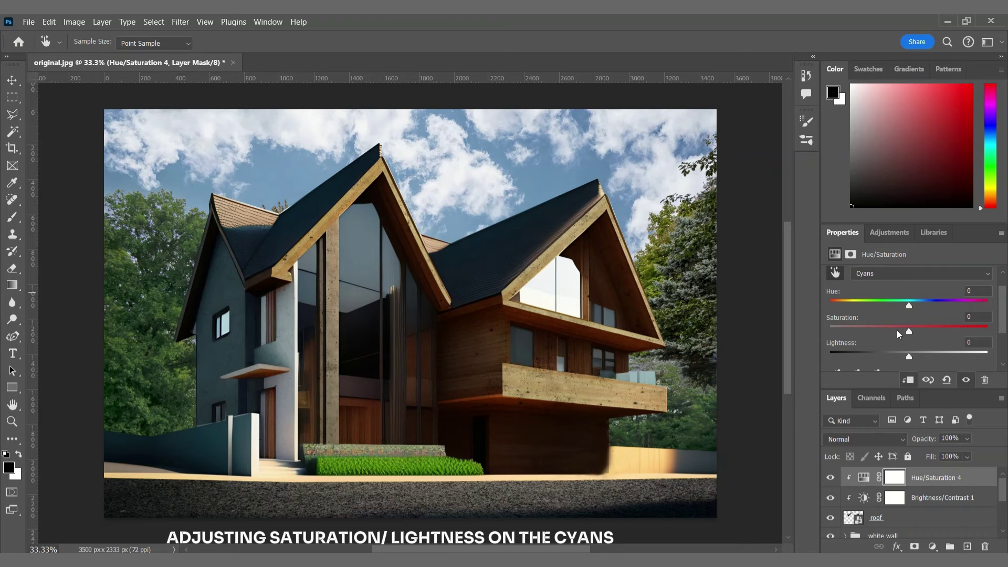
drag(899, 333, 873, 333)
drag(926, 352, 939, 355)
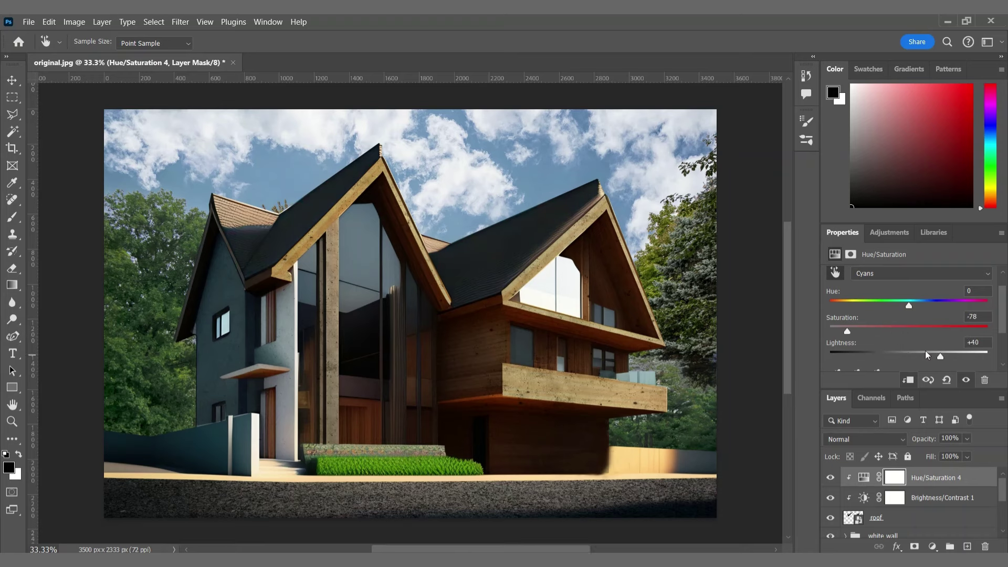
click(831, 478)
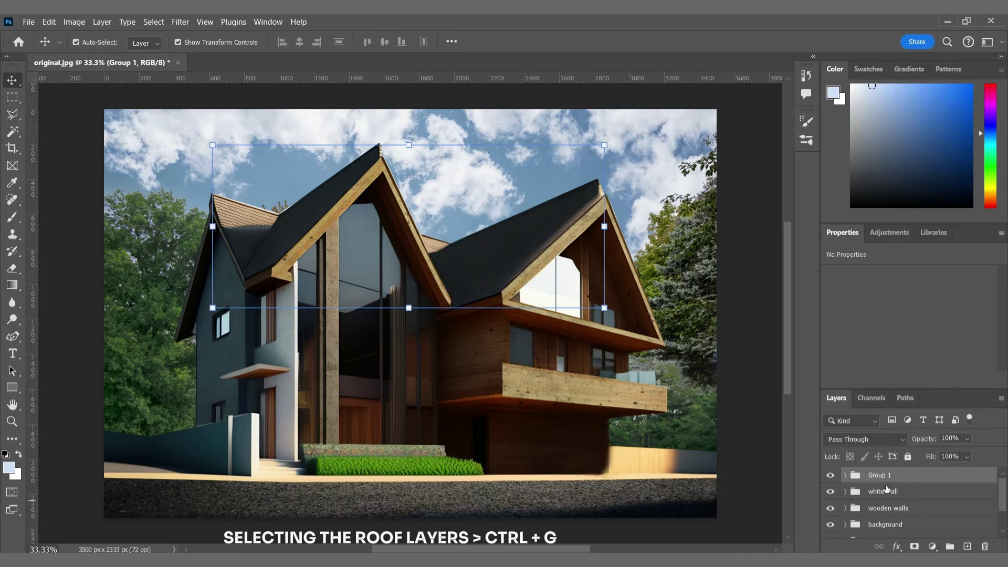
double_click(880, 476)
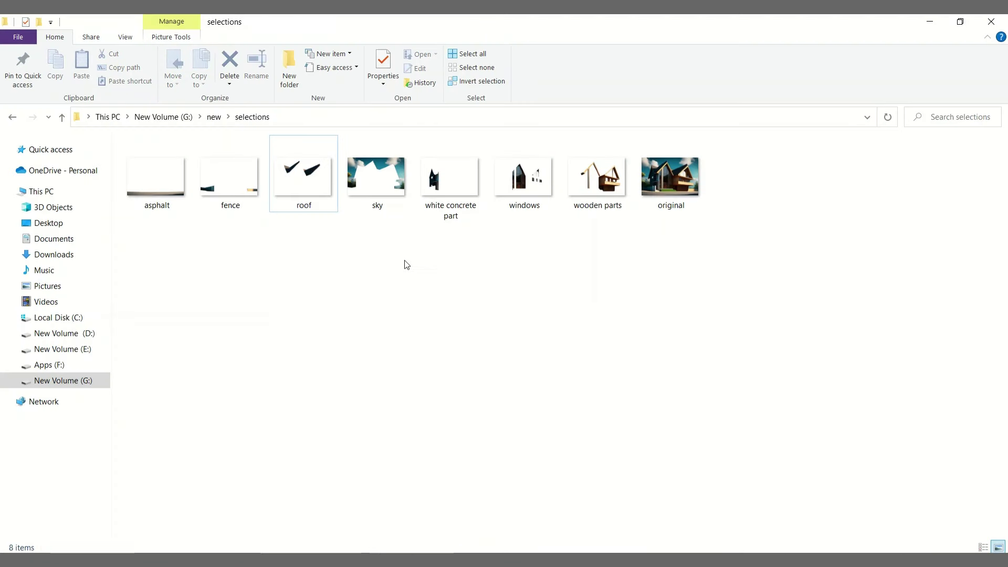
double_click(522, 198)
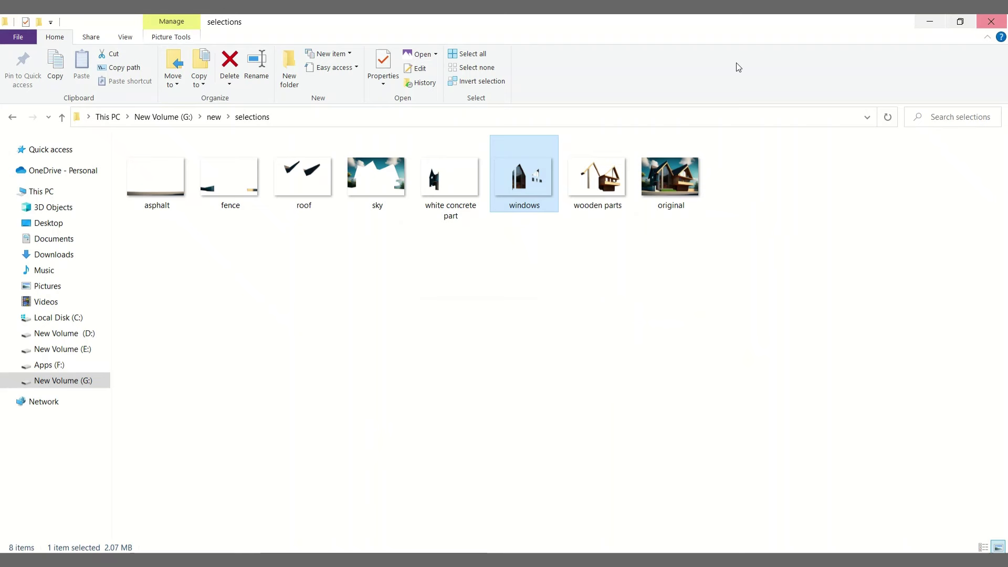
Step: Place the windows mask into the house document, stretched across the whole canvas
drag(533, 195, 461, 370)
drag(489, 313, 713, 339)
drag(343, 313, 105, 319)
key(Return)
Step: Add the glass building photo as a layer clipped to the windows mask
mouse_move(468, 561)
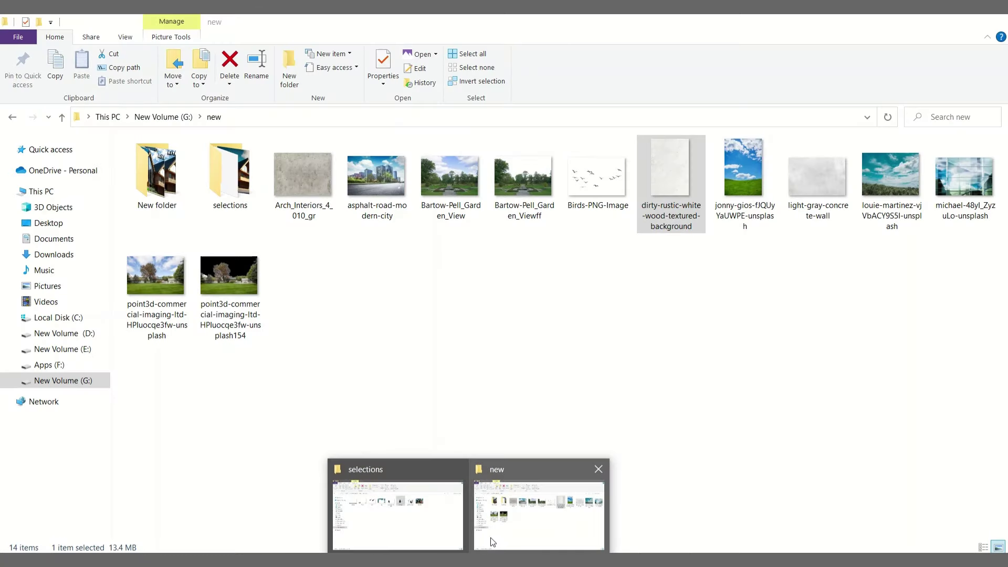
click(492, 541)
double_click(962, 195)
key(alt+F4)
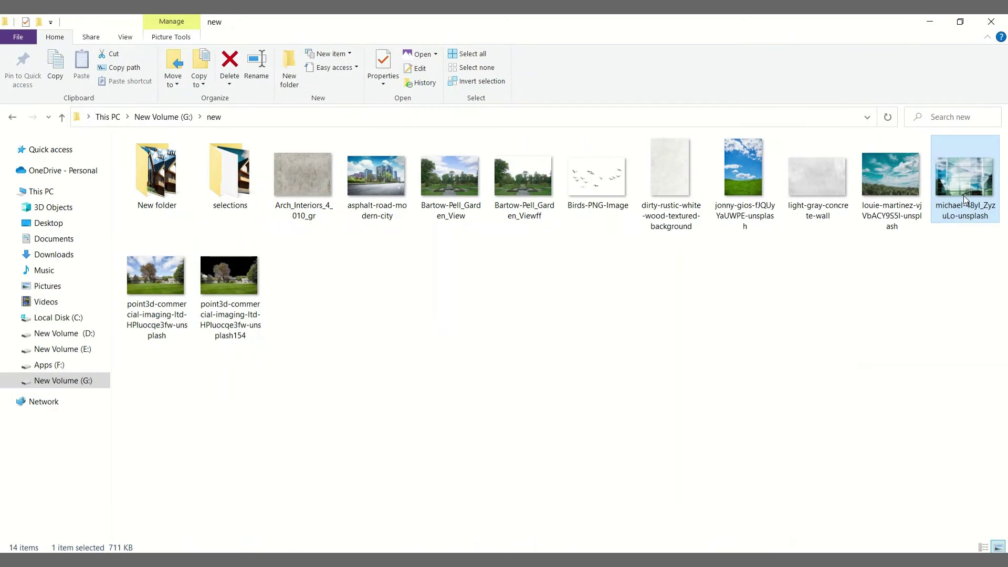
drag(963, 195, 389, 362)
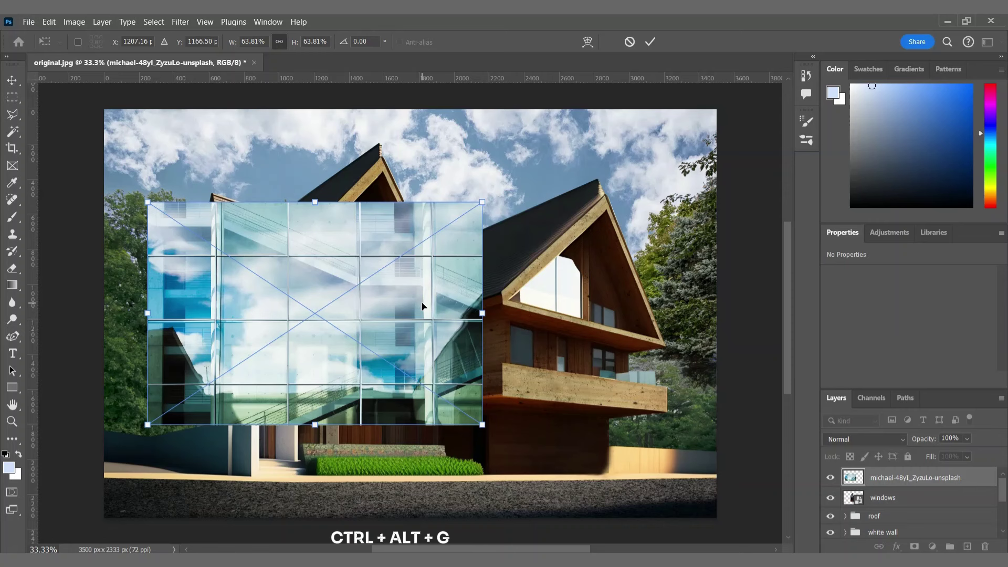
key(ctrl+alt+g)
Step: Distort the glass photo's corners to fit the tall central window and gable
right_click(380, 238)
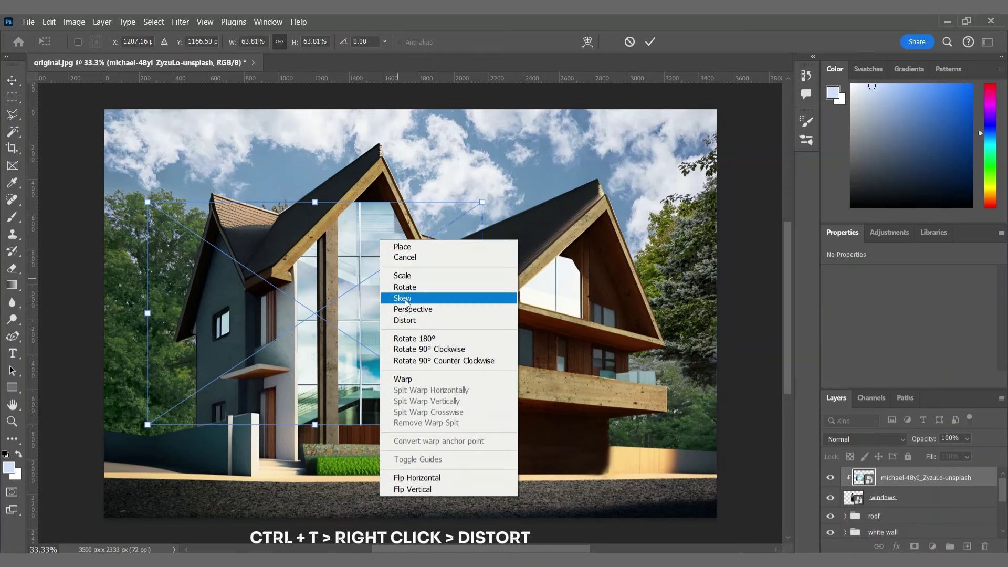
click(405, 320)
drag(482, 205, 467, 228)
drag(482, 424, 467, 459)
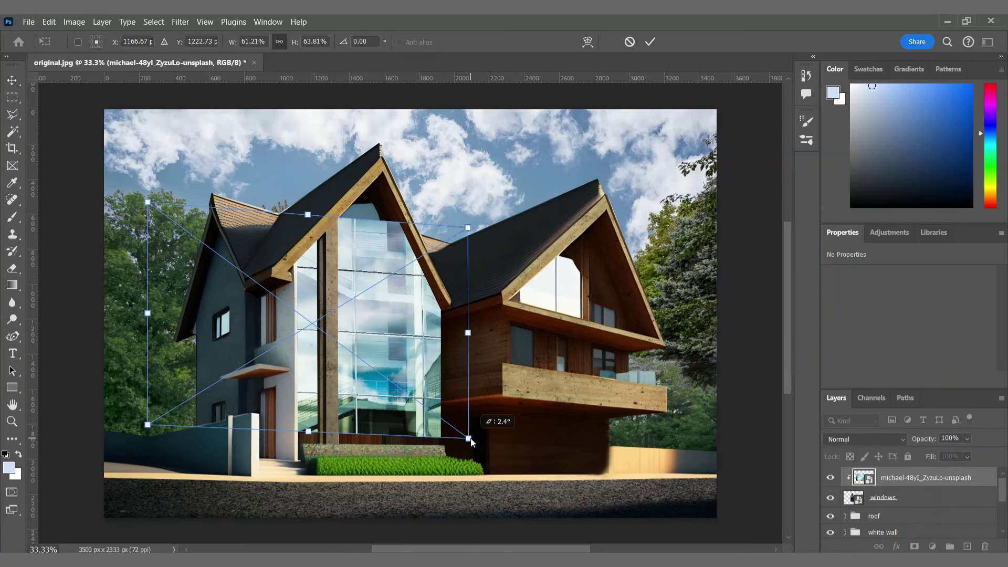
drag(148, 424, 148, 444)
drag(307, 215, 308, 190)
drag(466, 229, 468, 206)
key(Return)
Step: Blend the glass photo in Overlay and add a duplicate clipped to the layer below
click(876, 440)
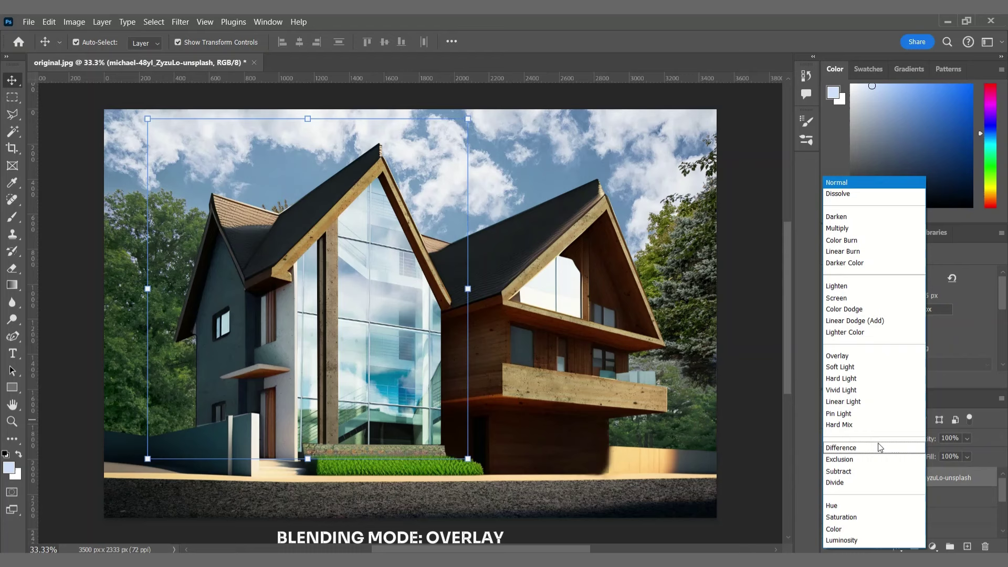
click(846, 357)
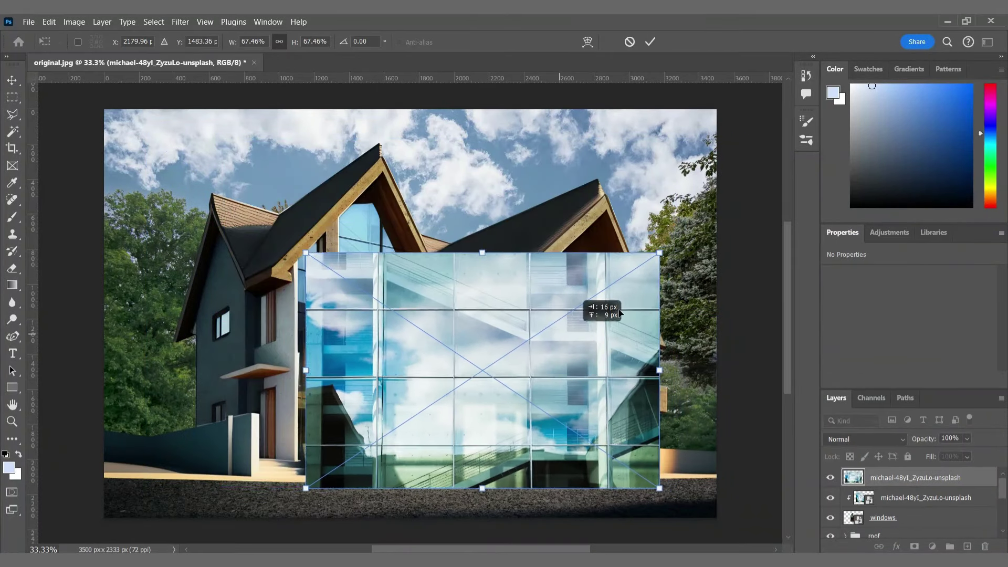
key(Return)
key(ctrl+alt+g)
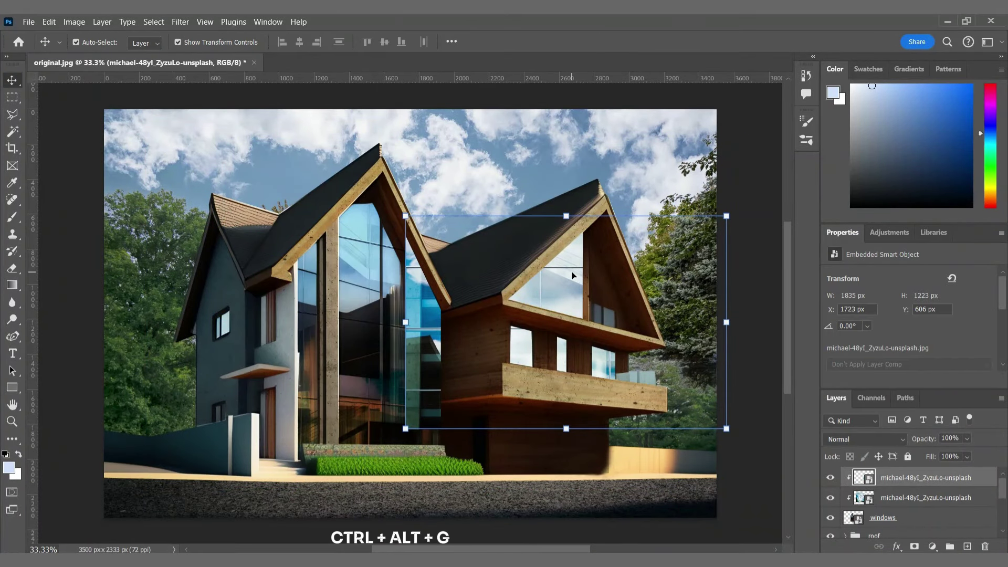
Step: Distort the glass copy over the right gable windows, following the roof slope
key(ctrl+t)
drag(406, 216, 468, 219)
drag(406, 428, 468, 415)
drag(726, 216, 719, 266)
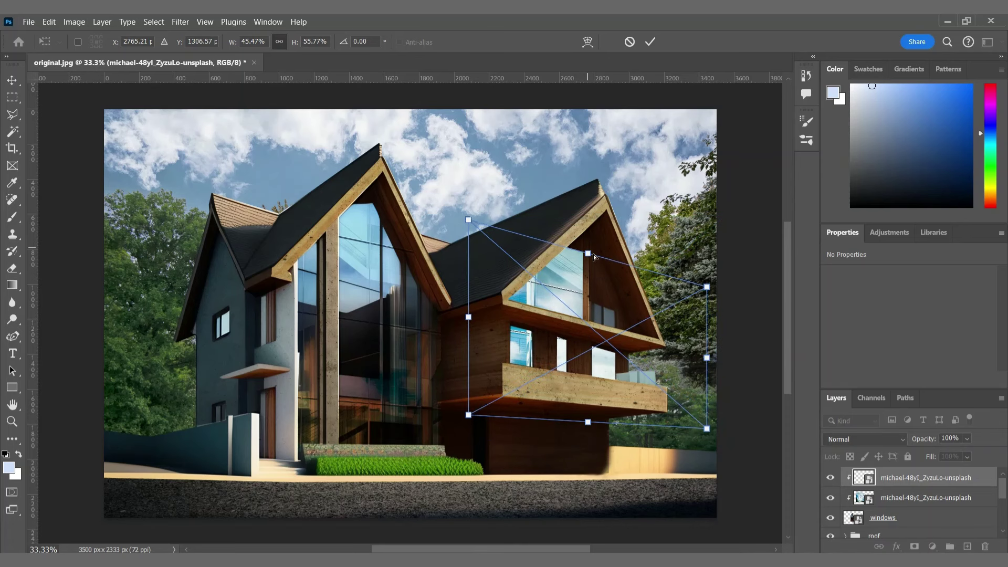
key(Return)
Step: Set the glass copy to 40% opacity and group all window layers as windows
drag(965, 443, 945, 454)
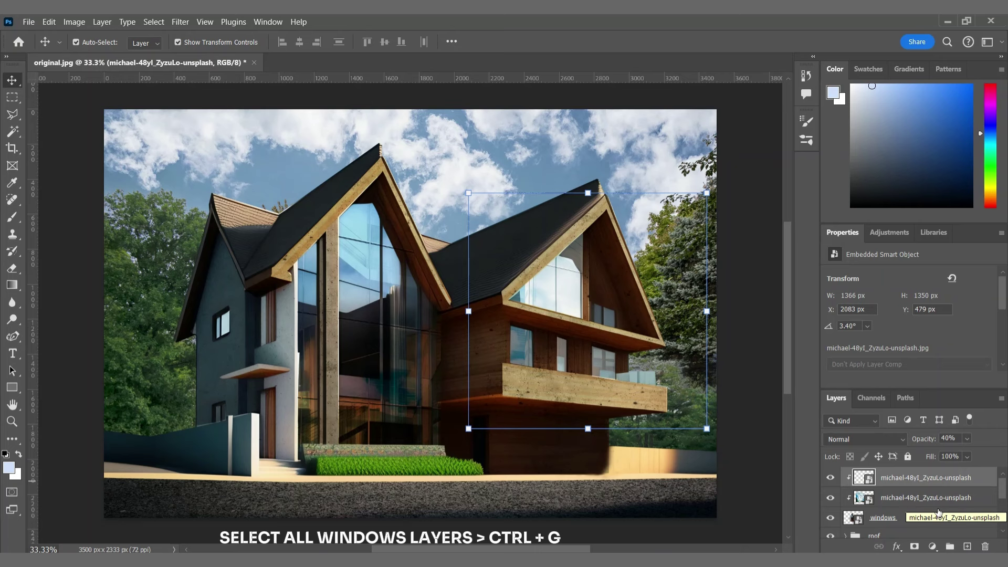
shift+click(930, 519)
key(ctrl+g)
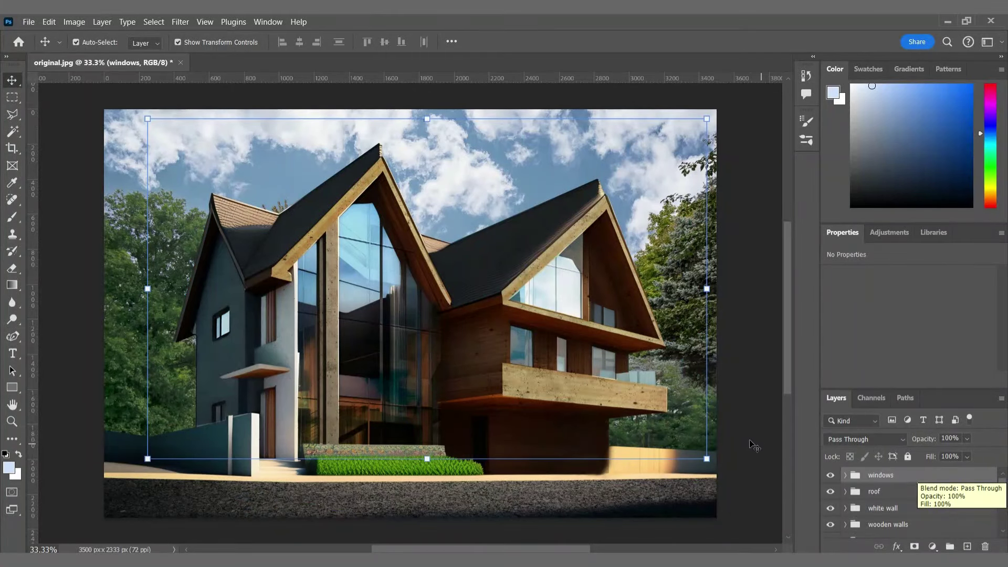
Step: Place the fence mask from the selections folder, stretched to span the canvas
click(749, 439)
mouse_move(467, 560)
click(456, 529)
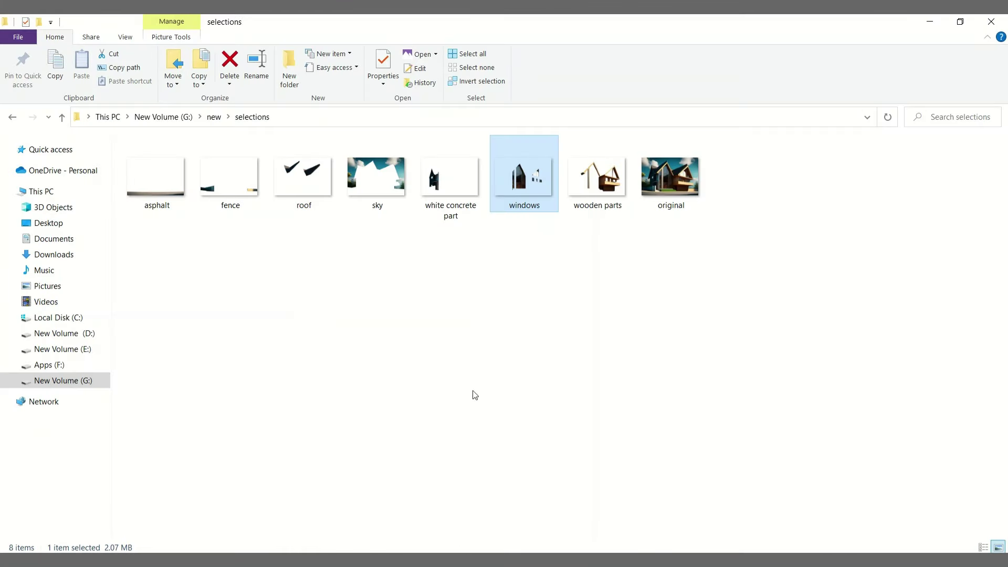
drag(220, 175, 409, 313)
drag(646, 317, 714, 324)
drag(341, 317, 108, 326)
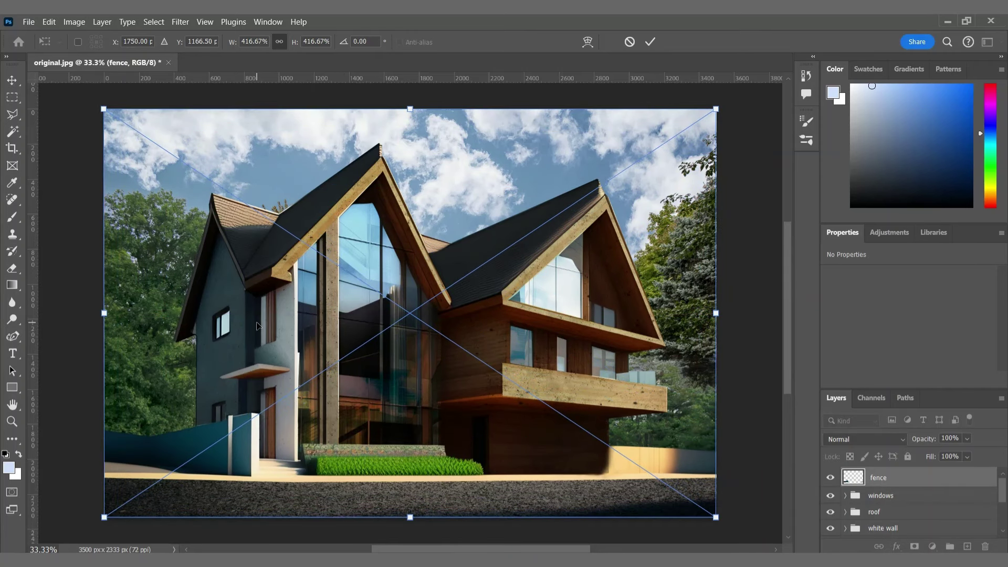
Step: Place the light-gray concrete wall texture and resize it over the left fence
click(499, 517)
double_click(813, 187)
key(alt+F4)
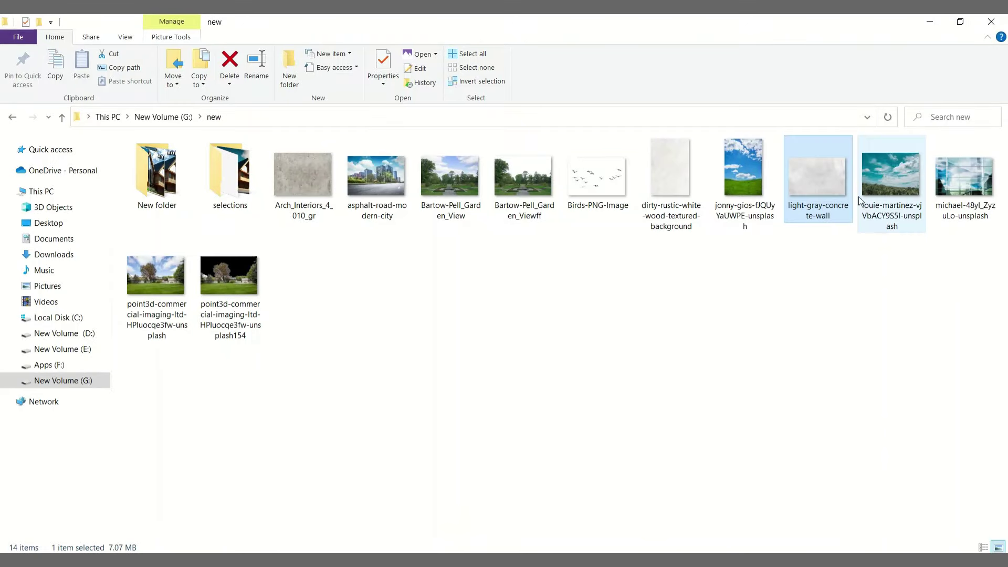
drag(858, 197, 249, 424)
drag(129, 474, 104, 489)
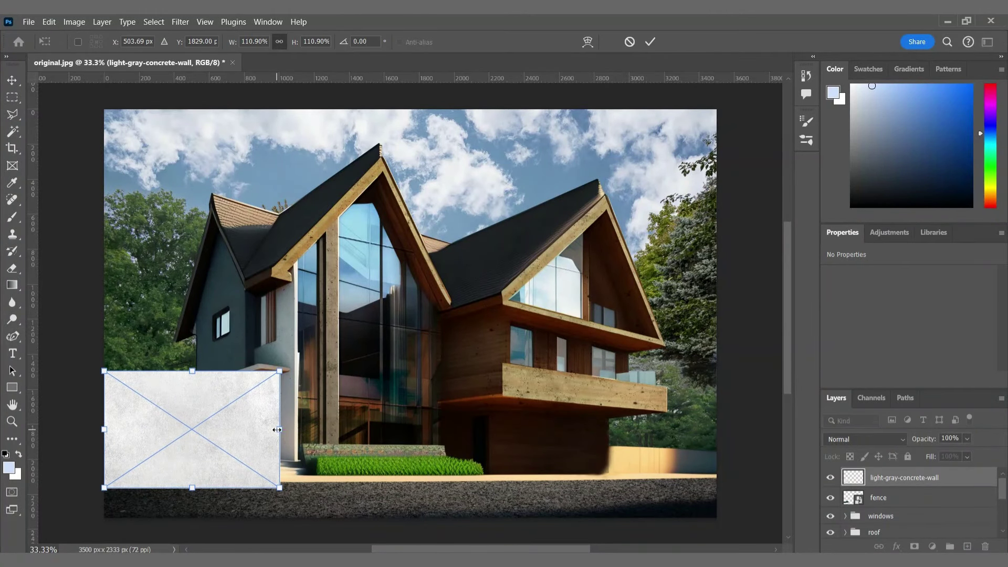
key(Return)
Step: Duplicate the concrete texture onto the right fence section and select both copies
key(ctrl+j)
drag(193, 430, 628, 438)
shift+click(927, 499)
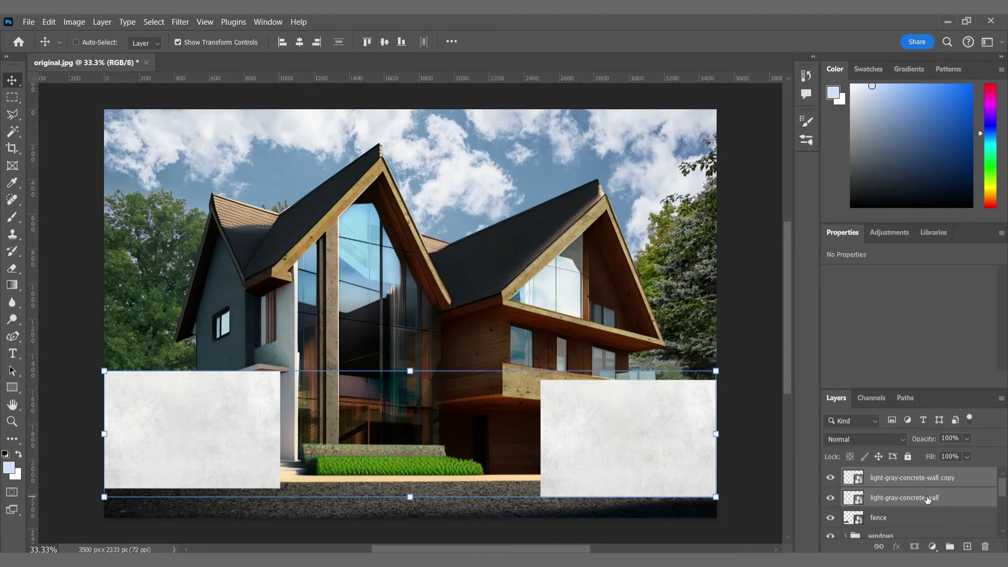
Step: Merge the two concrete layers, clip them to the fence, and blend in Saturation
key(ctrl+e)
key(ctrl+alt+g)
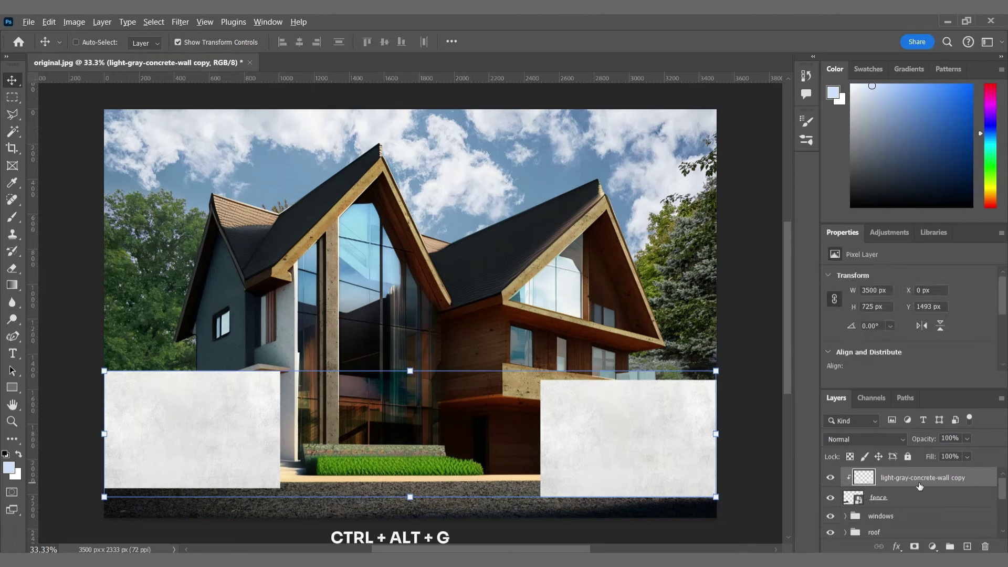
click(886, 439)
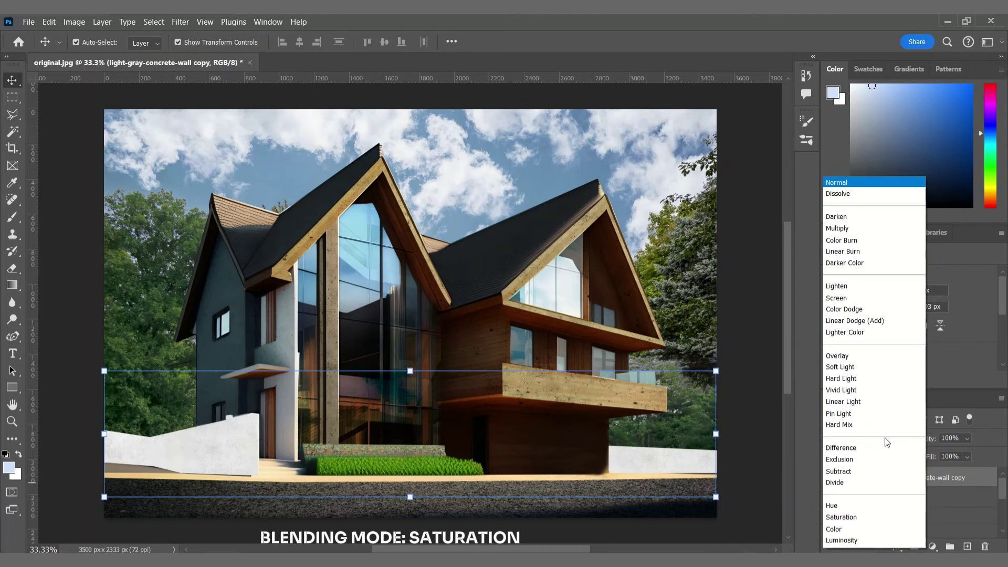
click(841, 517)
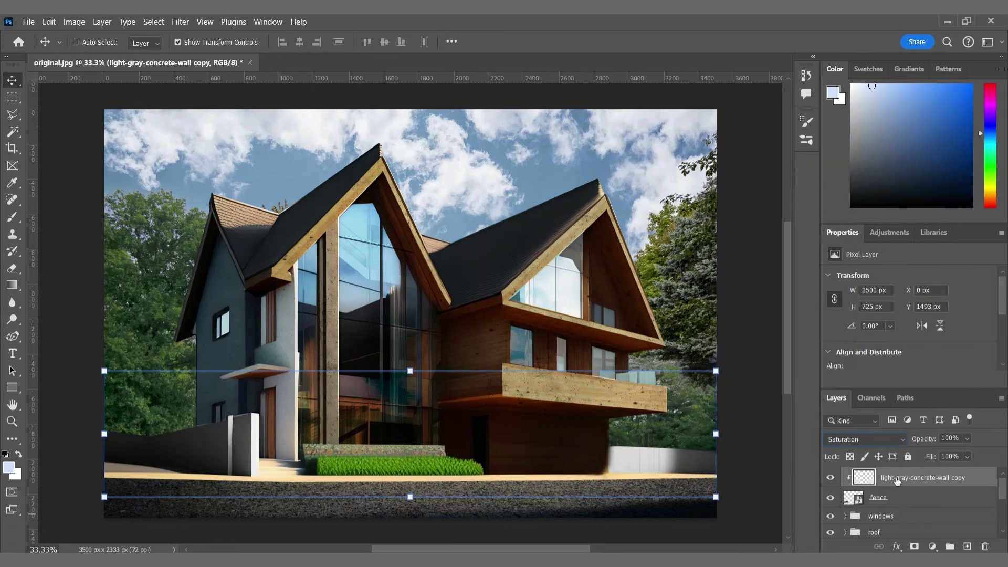
Step: Add a clipped copy of the concrete texture in Soft Light at 68% opacity
key(ctrl+j)
key(ctrl+alt+g)
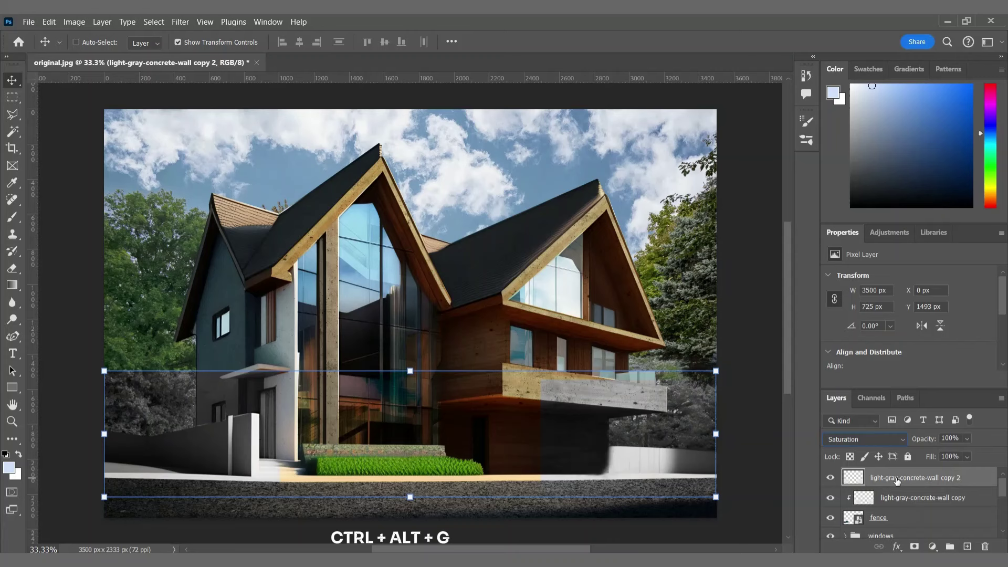
click(882, 440)
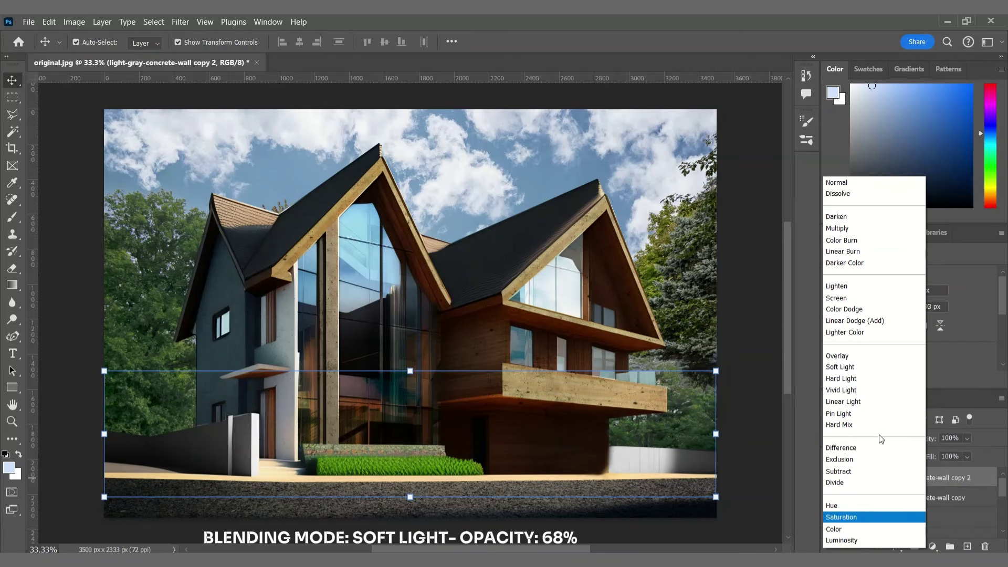
click(853, 363)
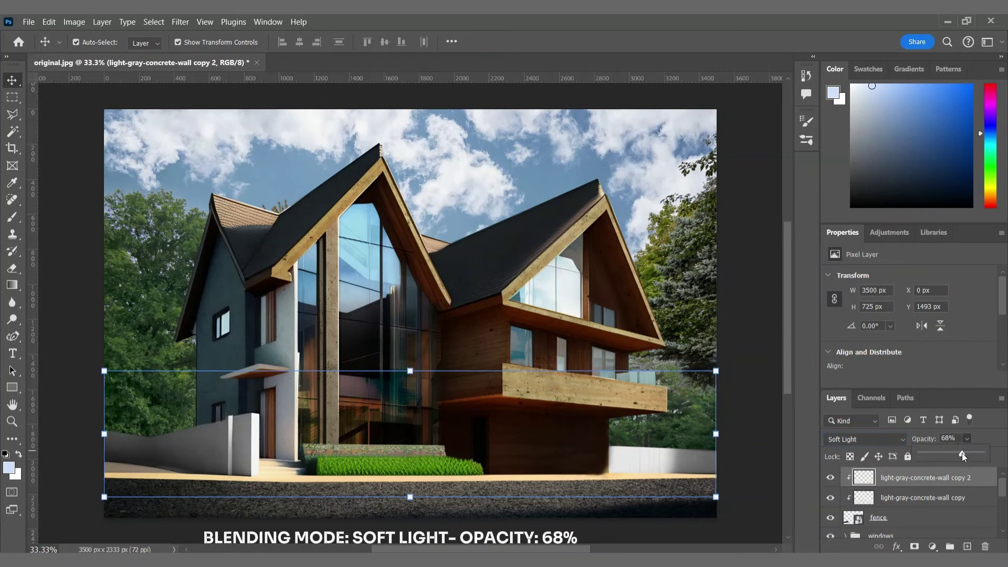
click(899, 485)
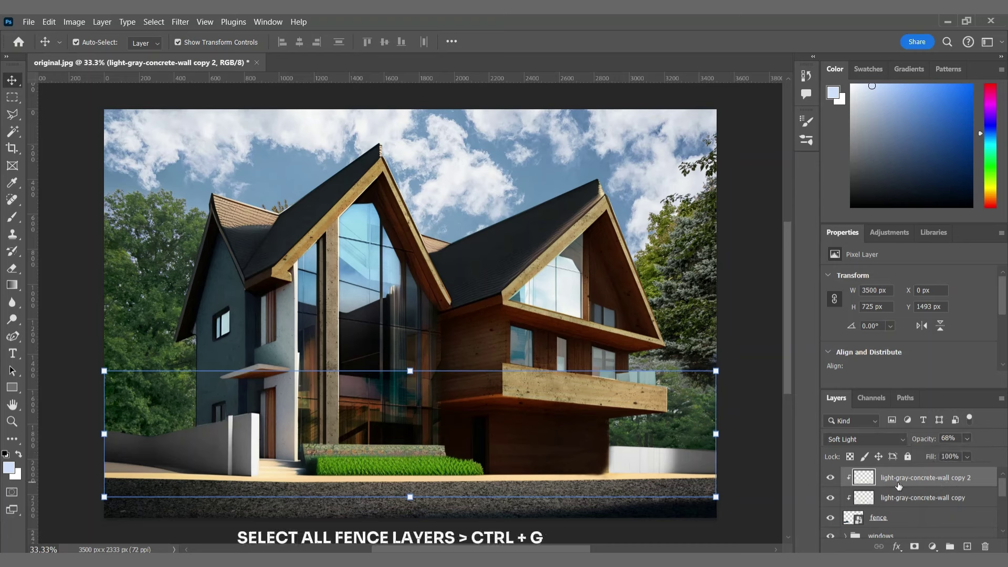
Step: Group the three fence layers and name the group 'fence'
shift+click(898, 517)
key(ctrl+g)
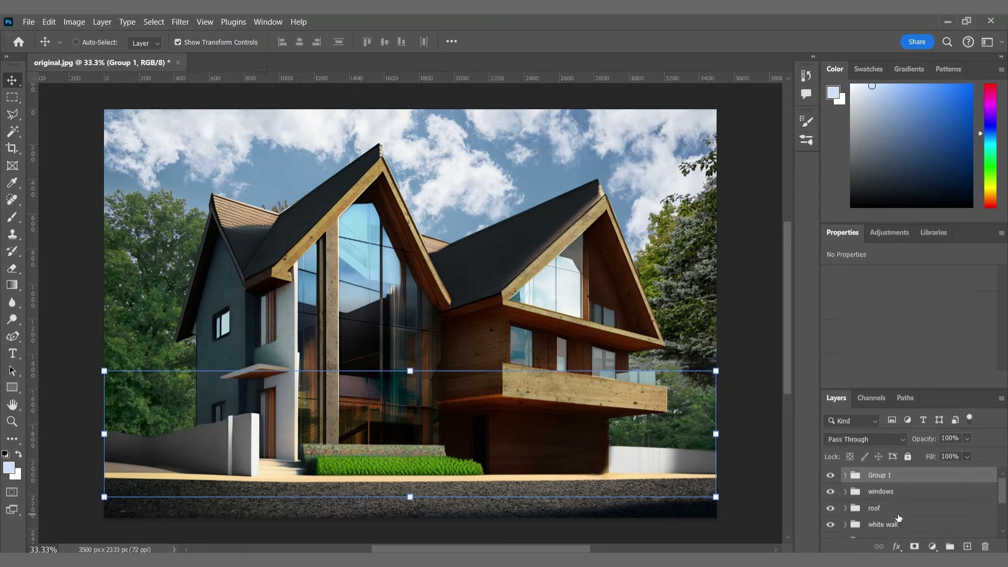
click(886, 481)
text(fence)
key(Return)
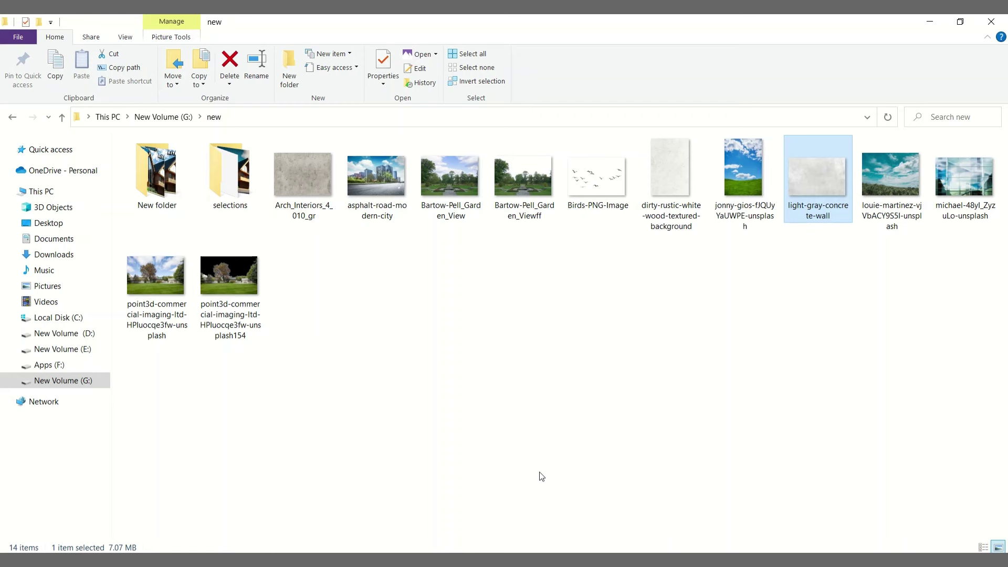
Step: Preview the grass-and-sky photo from the 'new' folder in Photos, then close it
click(546, 475)
double_click(894, 227)
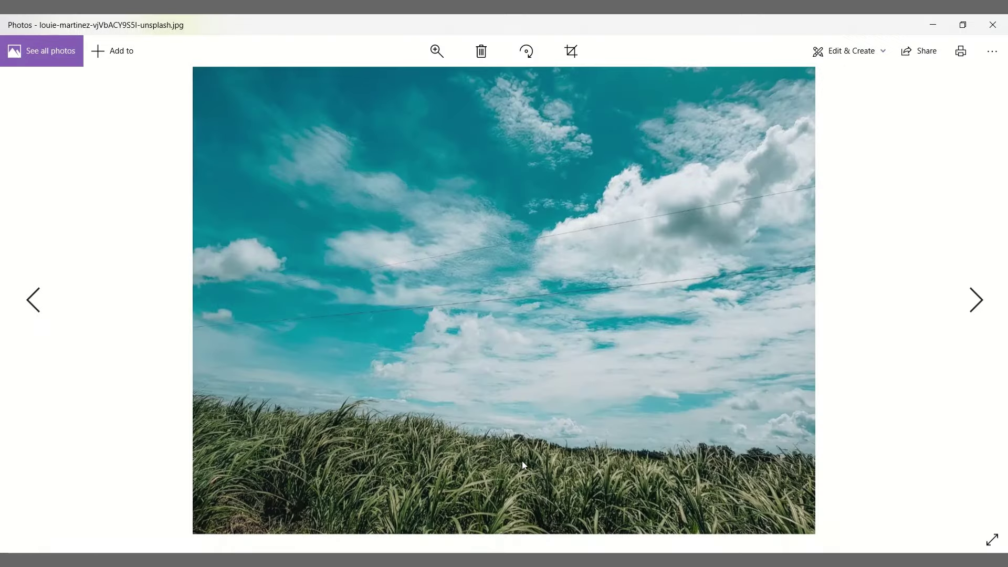
click(990, 22)
Step: Place the grass photo in the house document, scaled down and shifted over the facade base
drag(895, 210, 410, 474)
drag(410, 110, 399, 326)
drag(389, 388, 381, 387)
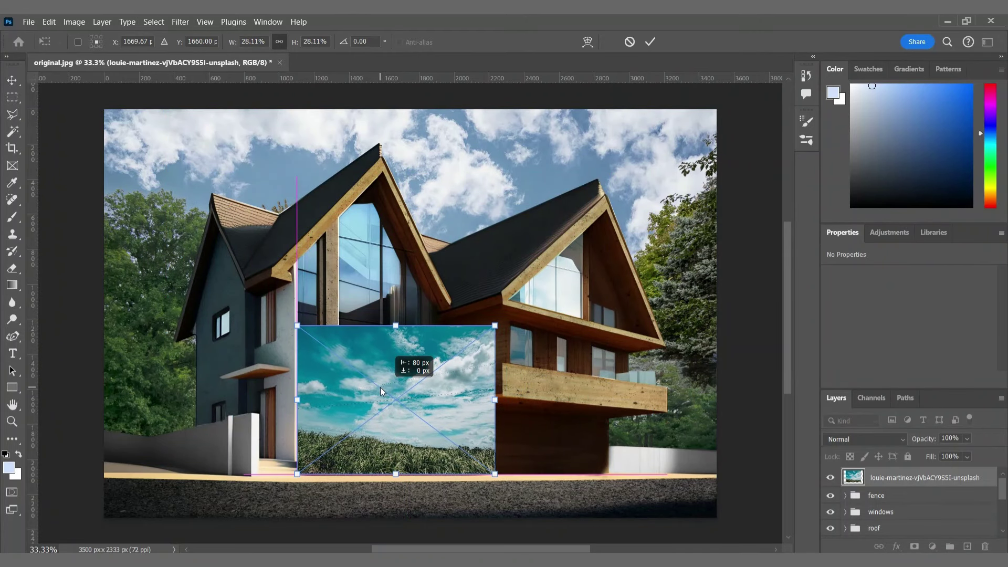
key(Return)
Step: Add a layer mask and brush black over the sky, leaving only the grassy bush
click(914, 546)
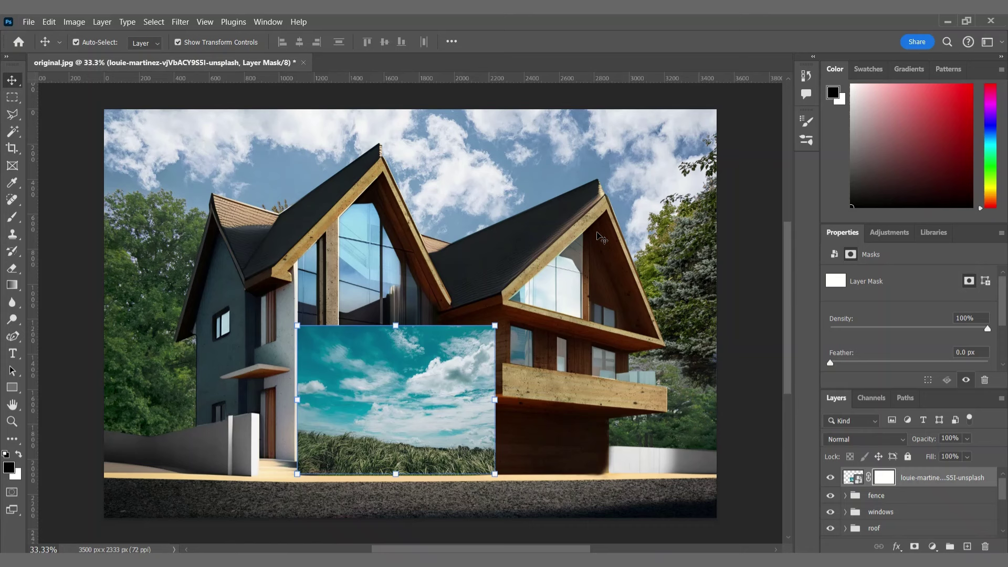
right_click(13, 217)
click(68, 217)
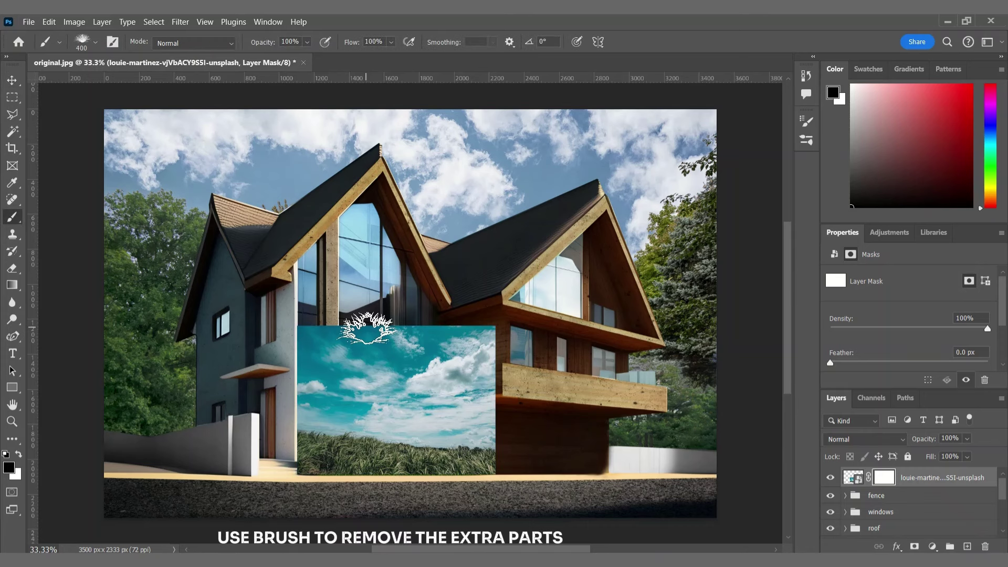
mouse_move(257, 341)
mouse_down()
mouse_move(577, 341)
mouse_move(552, 409)
mouse_move(315, 420)
mouse_up()
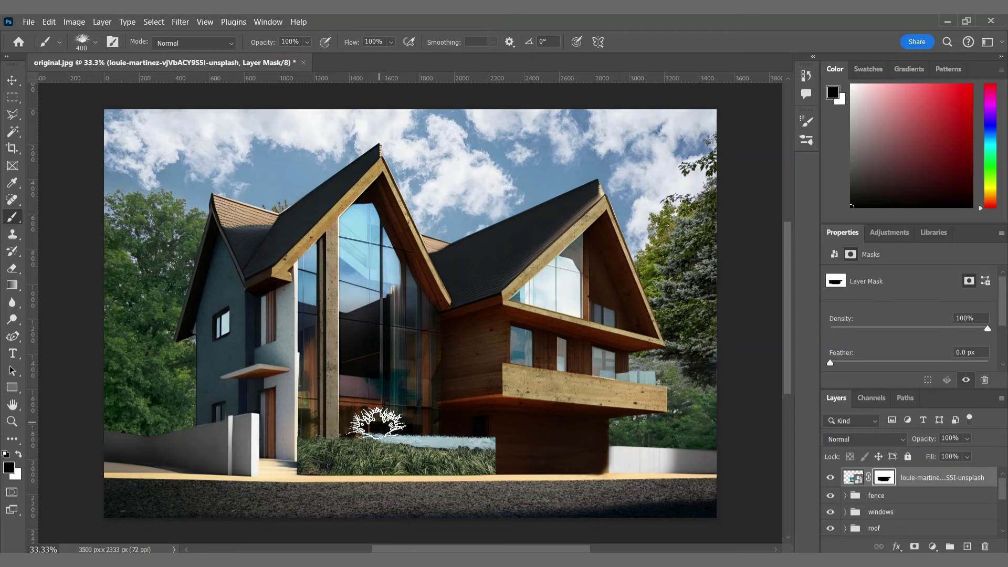
mouse_move(374, 422)
mouse_down()
mouse_move(489, 433)
mouse_move(505, 415)
mouse_move(475, 432)
mouse_move(444, 433)
mouse_up()
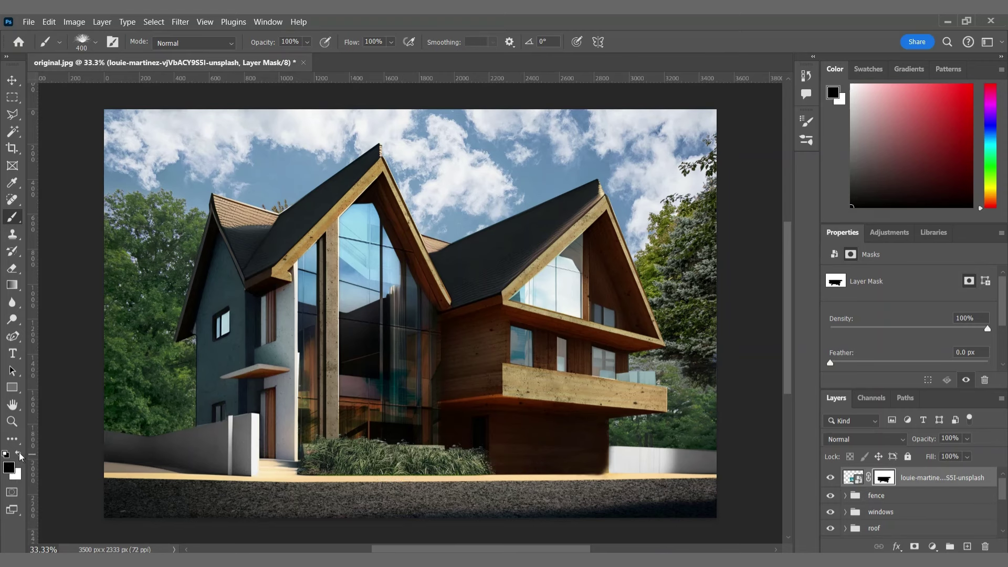
key(x)
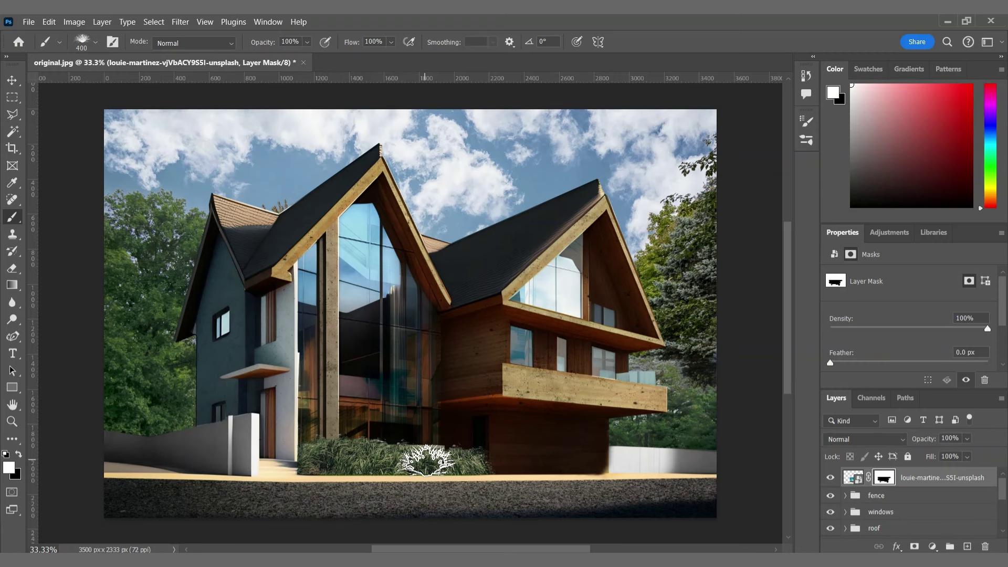
key(v)
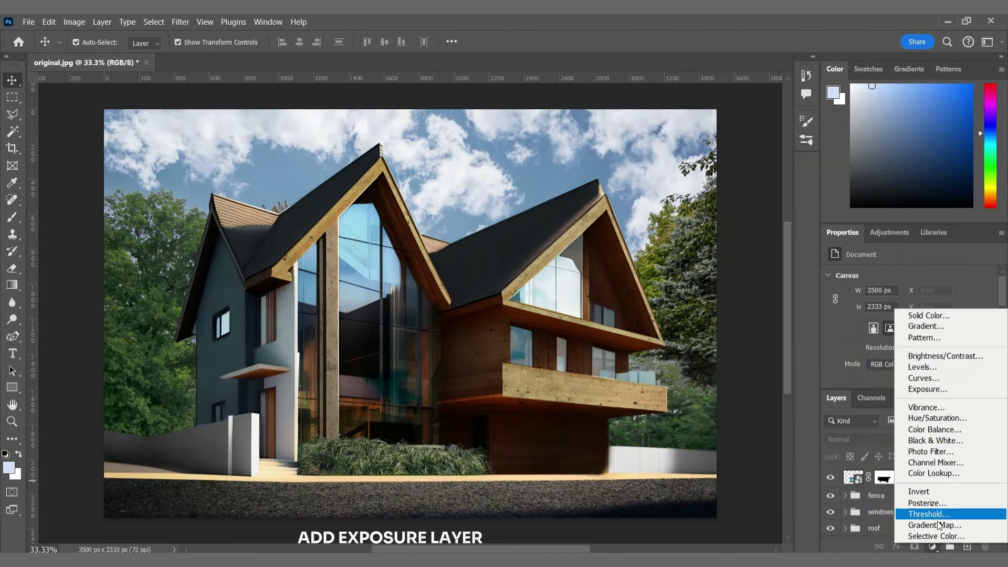
Step: Add an Exposure adjustment layer at +0.33 with 1.18 gamma, comparing before and after
click(953, 390)
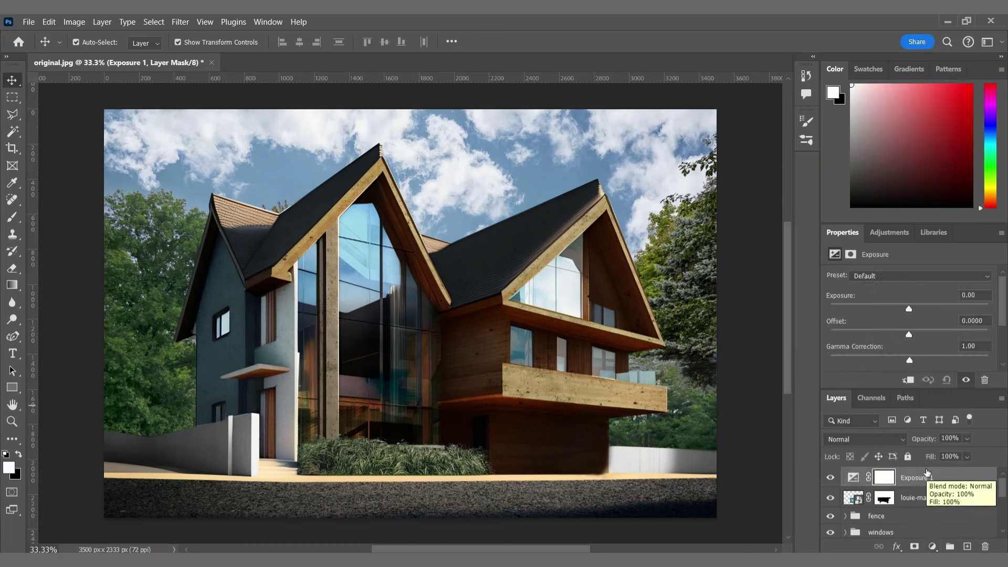
drag(911, 308, 913, 310)
click(910, 361)
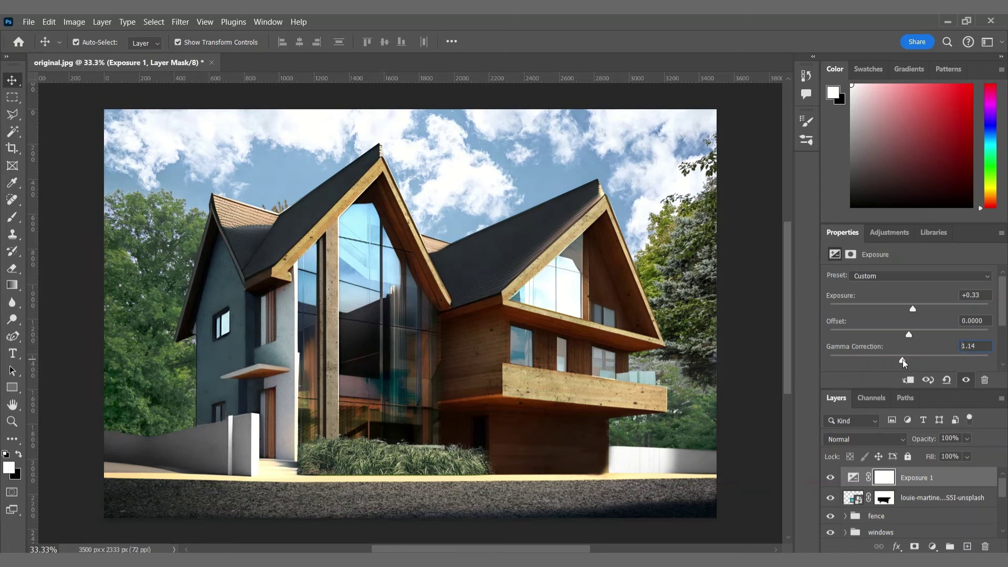
click(831, 480)
Step: Merge all visible layers into Layer 1 and raise Texture and Clarity in Camera Raw
key(ctrl+shift+alt+e)
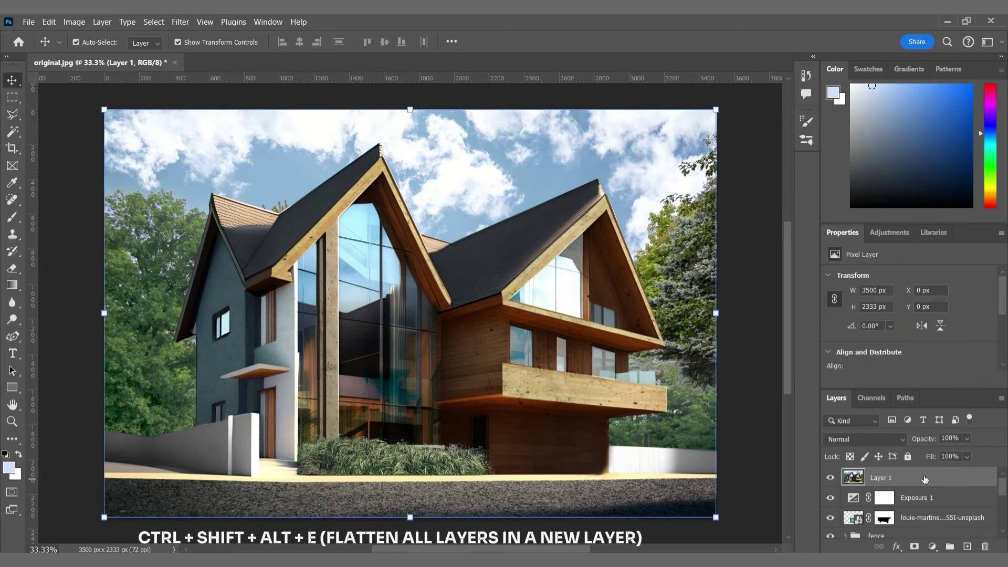
click(180, 22)
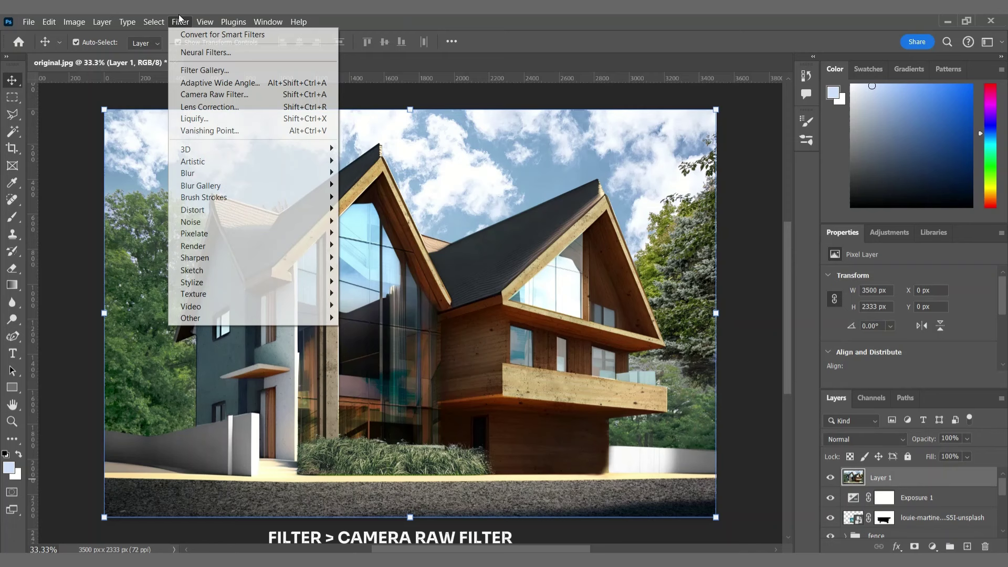
click(208, 97)
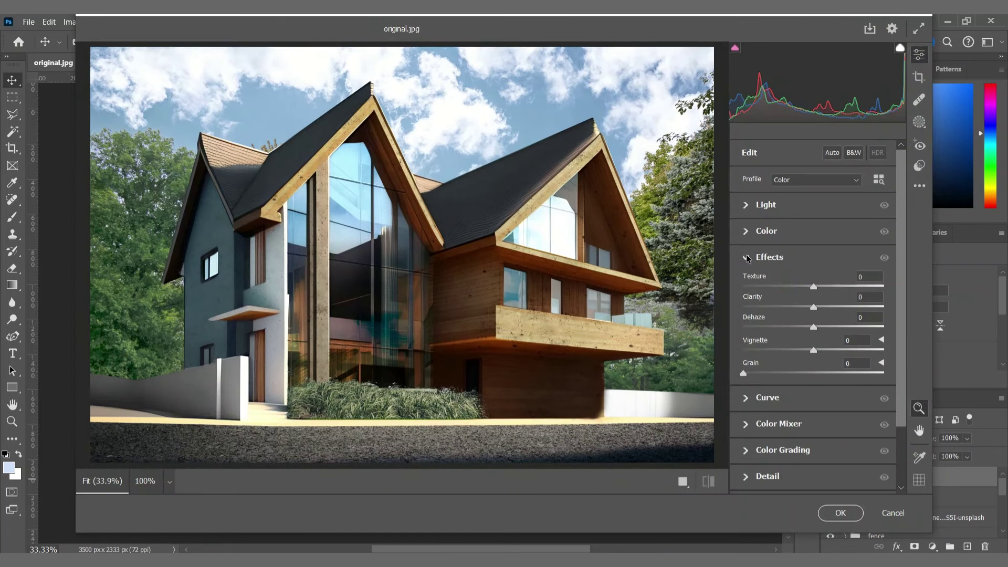
click(746, 256)
click(747, 257)
click(829, 286)
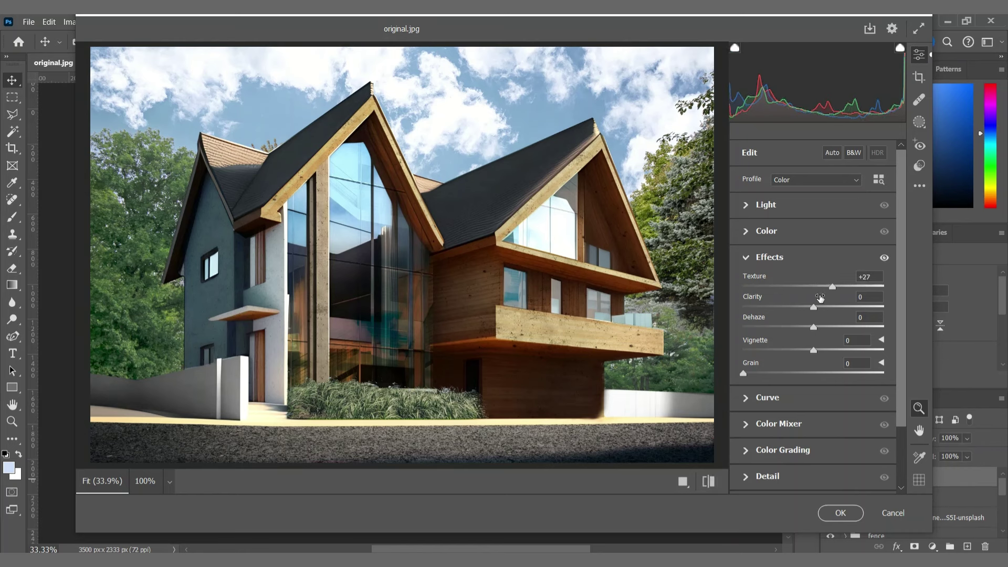
drag(816, 310, 833, 326)
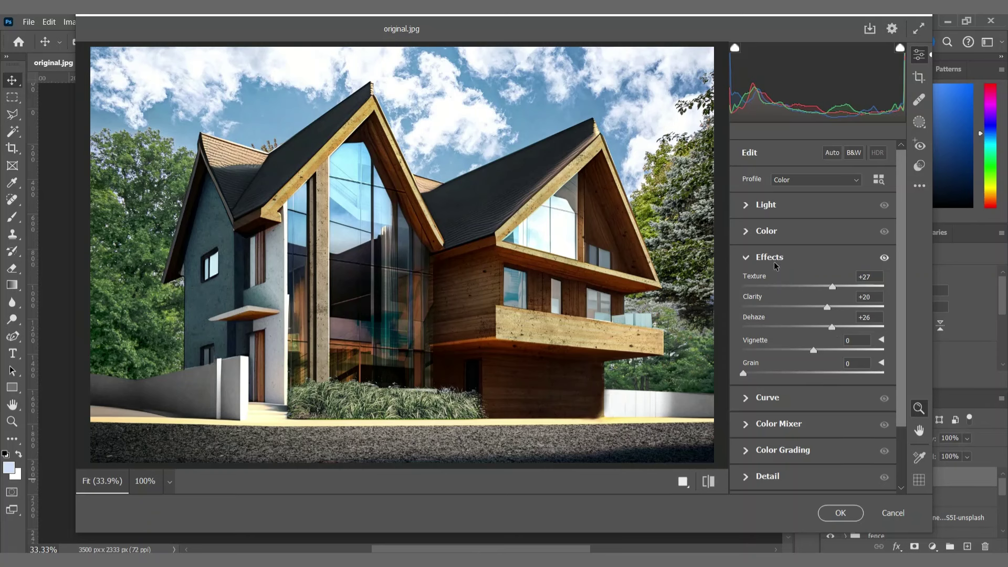
Step: Nudge Exposure up and set saturation to Oranges −30, Yellows −11, Greens +46
click(746, 256)
click(745, 206)
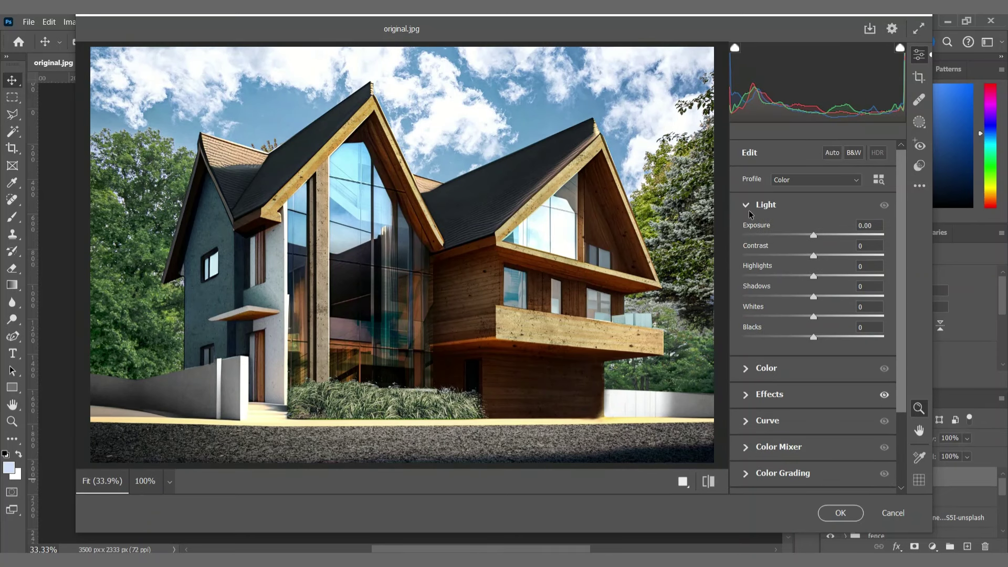
drag(750, 224, 756, 222)
click(745, 205)
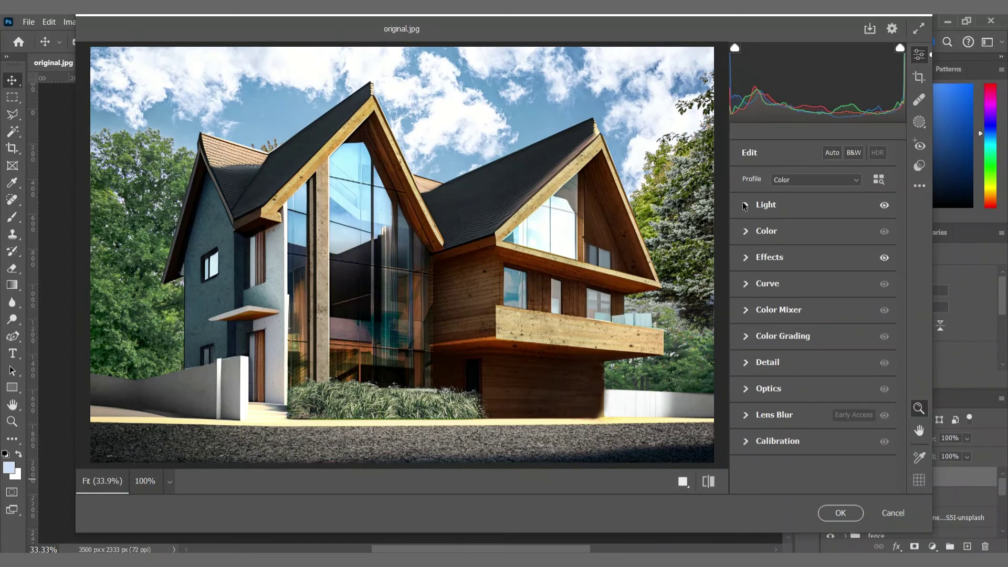
click(745, 310)
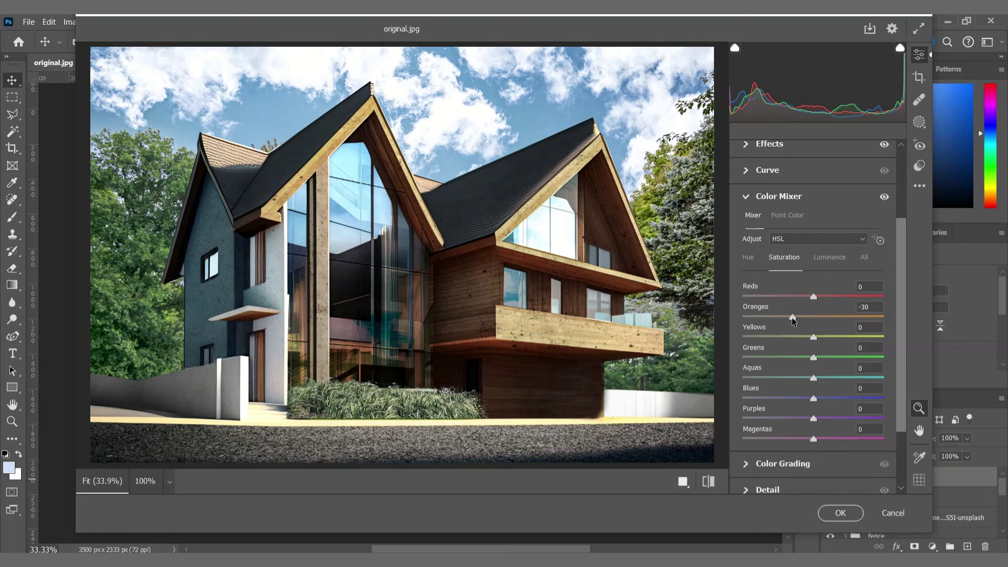
drag(814, 338, 836, 358)
Step: Add sharpening in Detail, apply the Camera Raw filter, and compare before and after
click(743, 199)
click(748, 362)
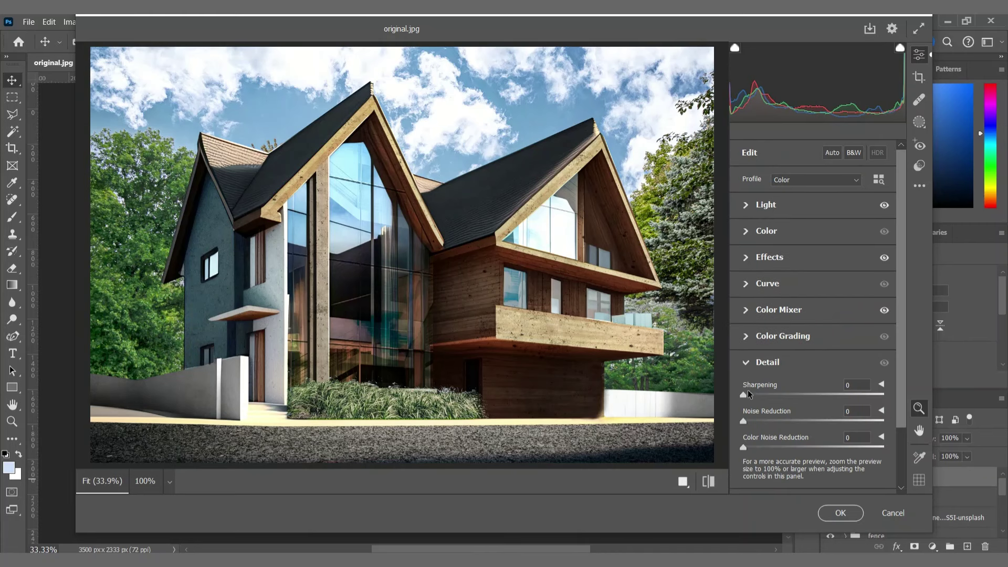
drag(743, 395, 764, 392)
click(748, 362)
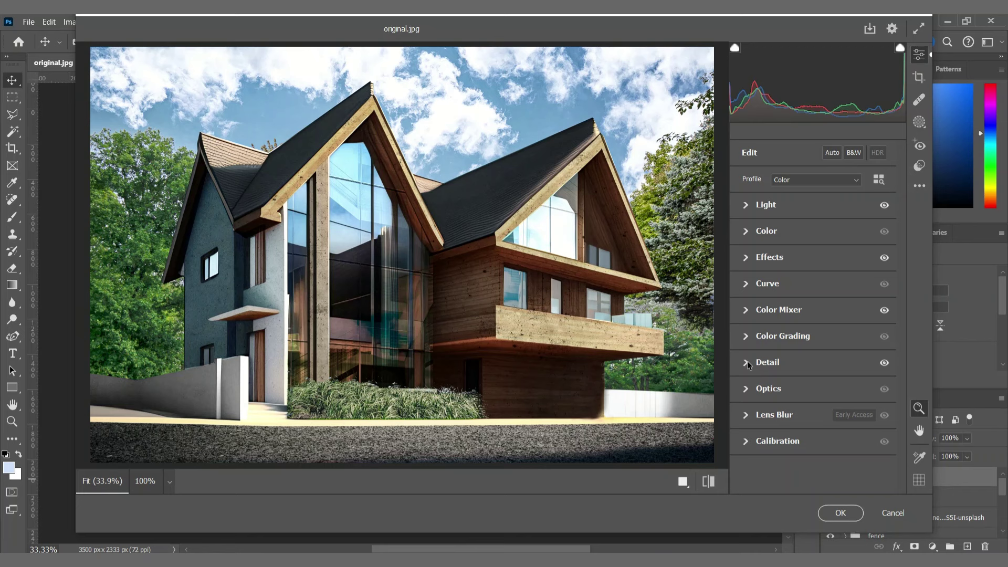
click(827, 514)
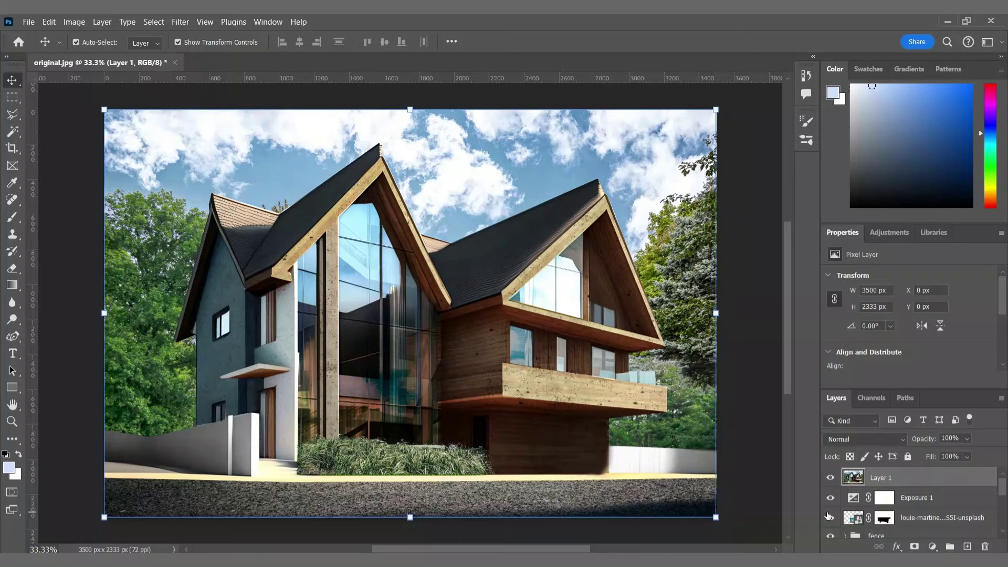
click(830, 478)
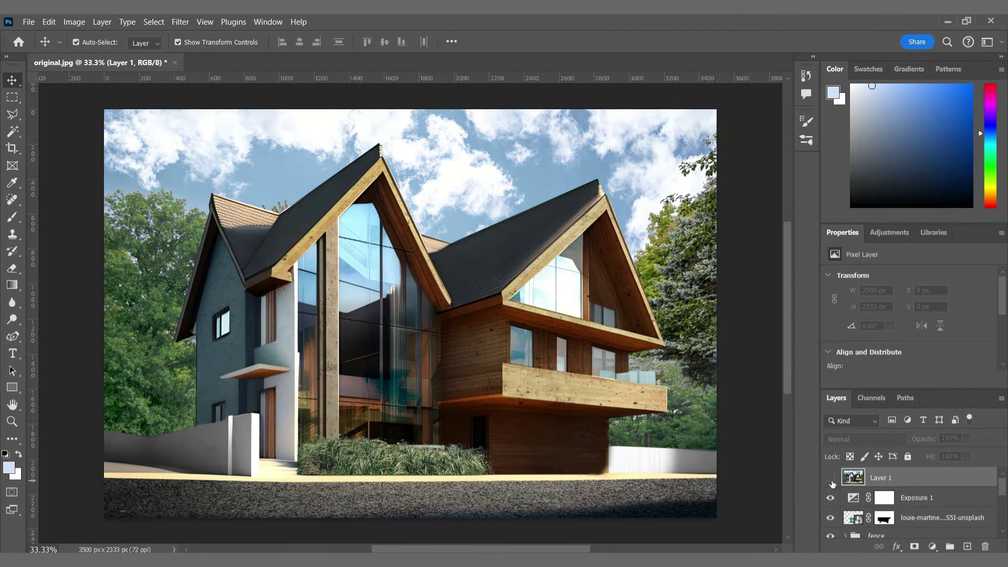